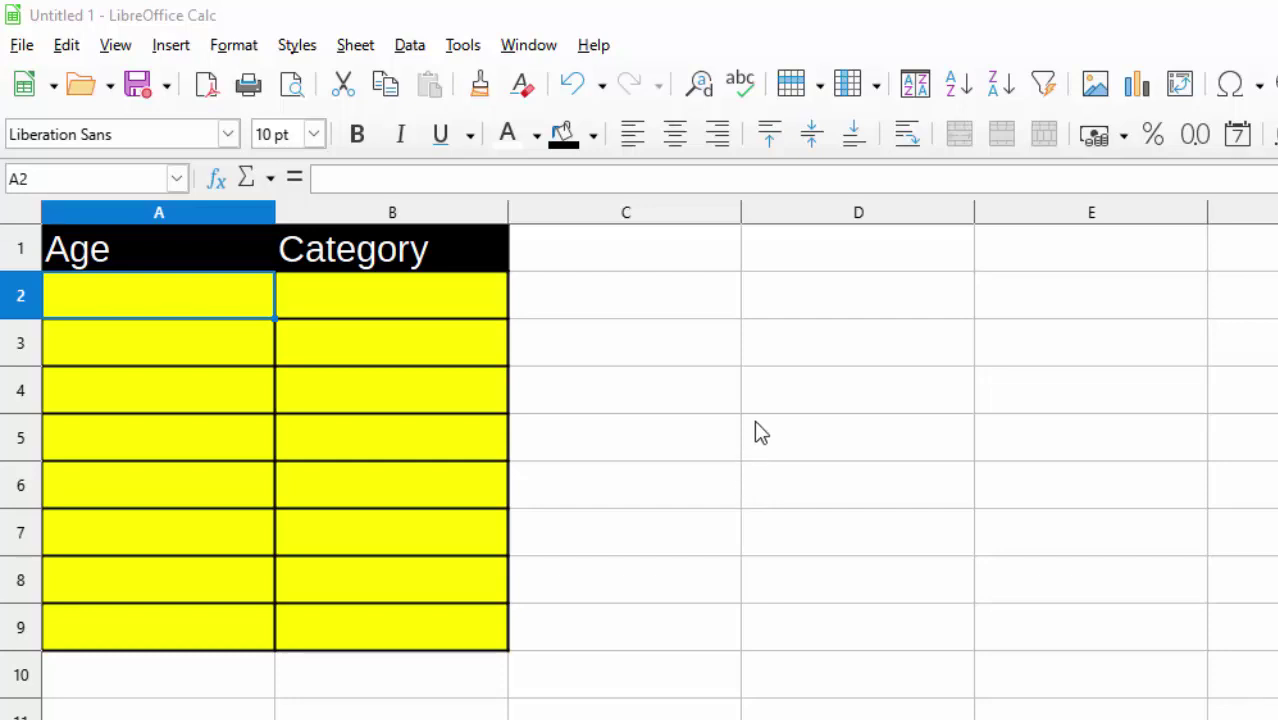
Select the eight empty Age cells A2:A9 under the Age heading
left_click(163, 310)
left_click_drag(160, 303, 170, 610)
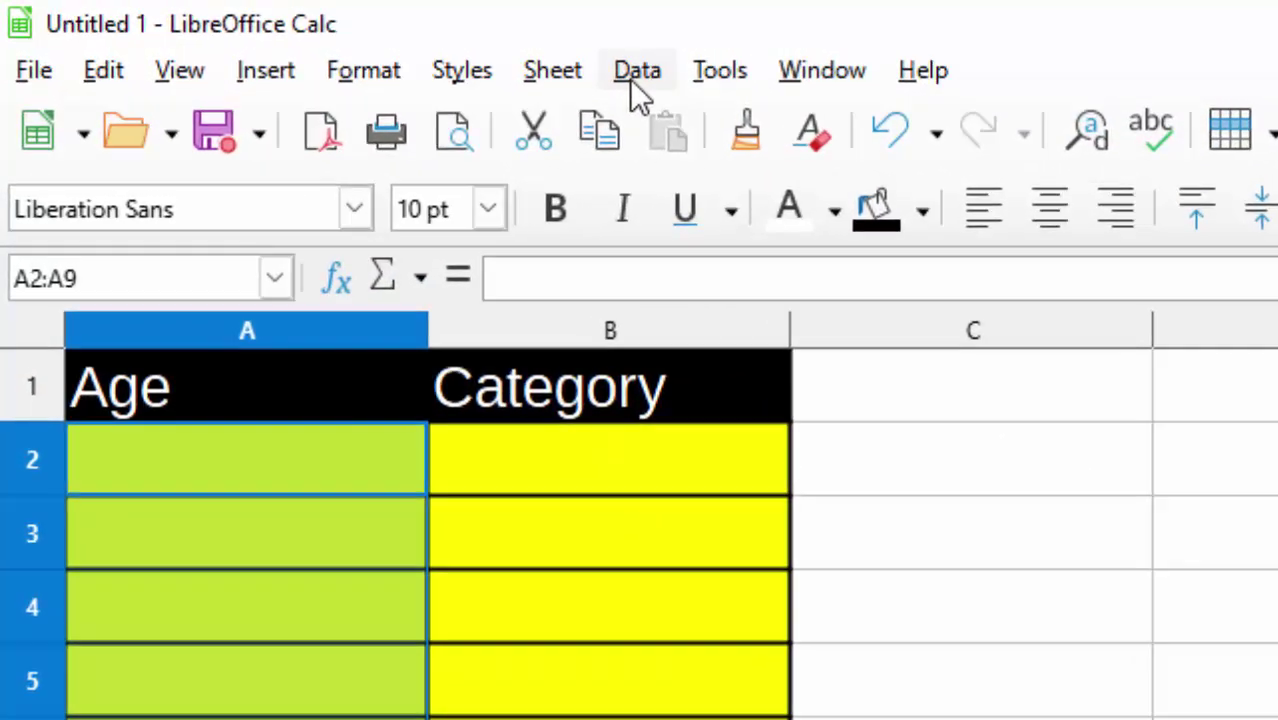
Set the validity rule for A2:A9 to allow only values from a List
left_click(632, 76)
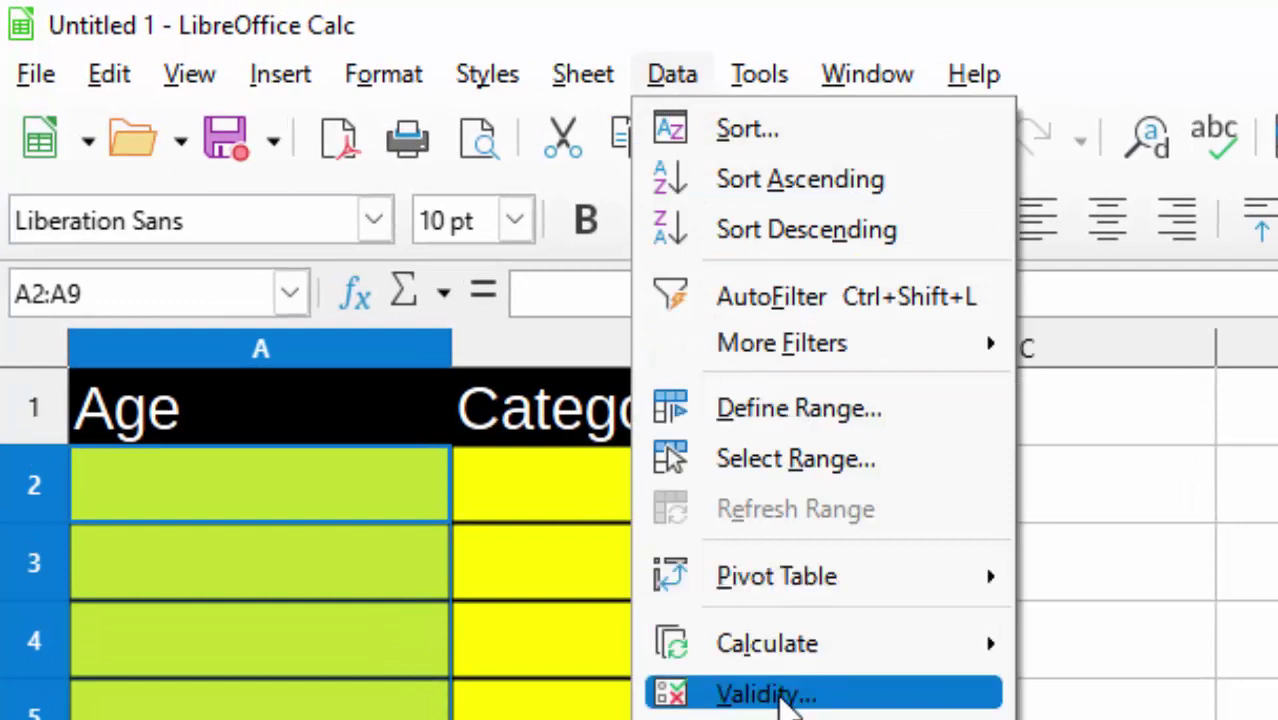
left_click(812, 694)
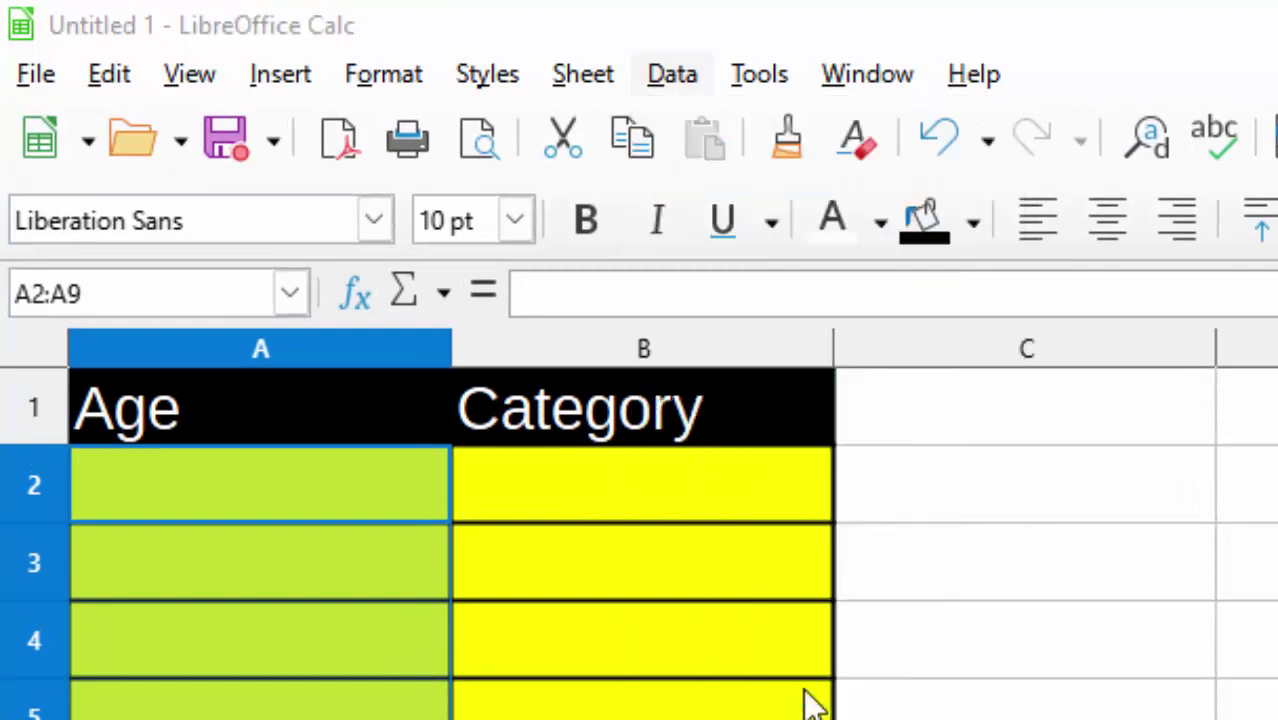
left_click(1090, 338)
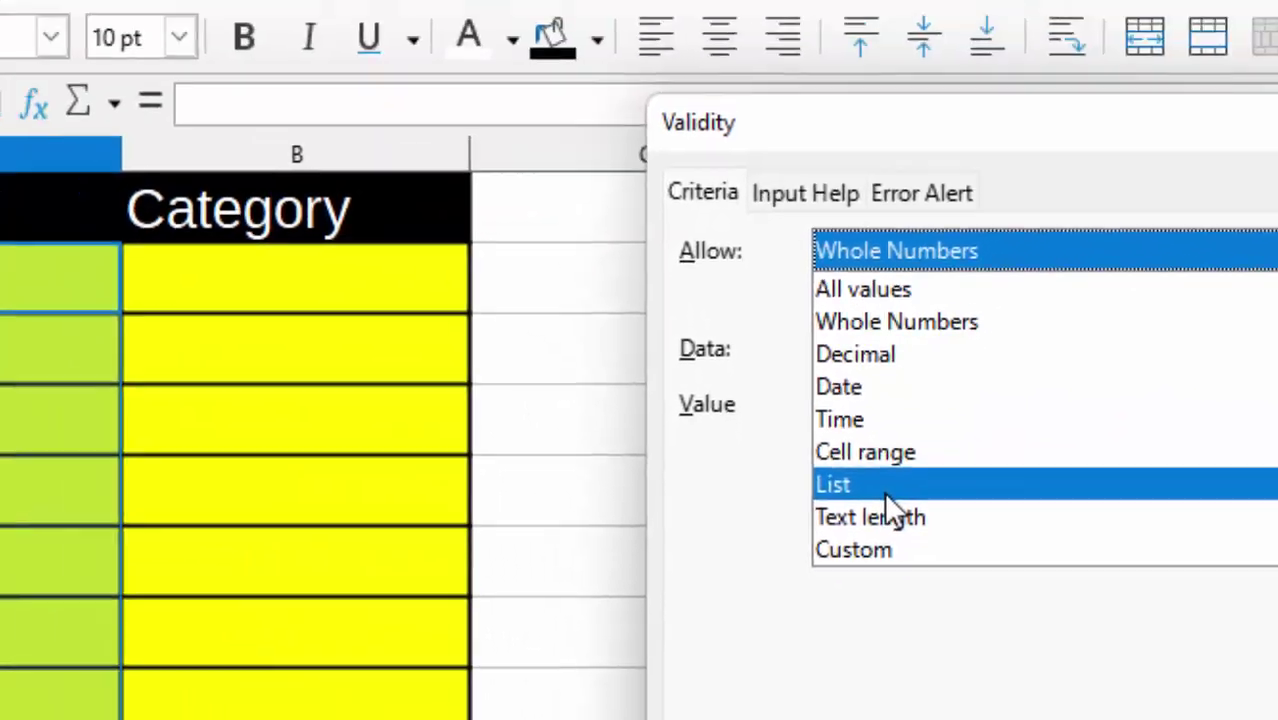
left_click(768, 426)
Enter 55, 77, 44, 22, 12, 1, 2 and 4 as the allowed list entries and apply
left_click(963, 515)
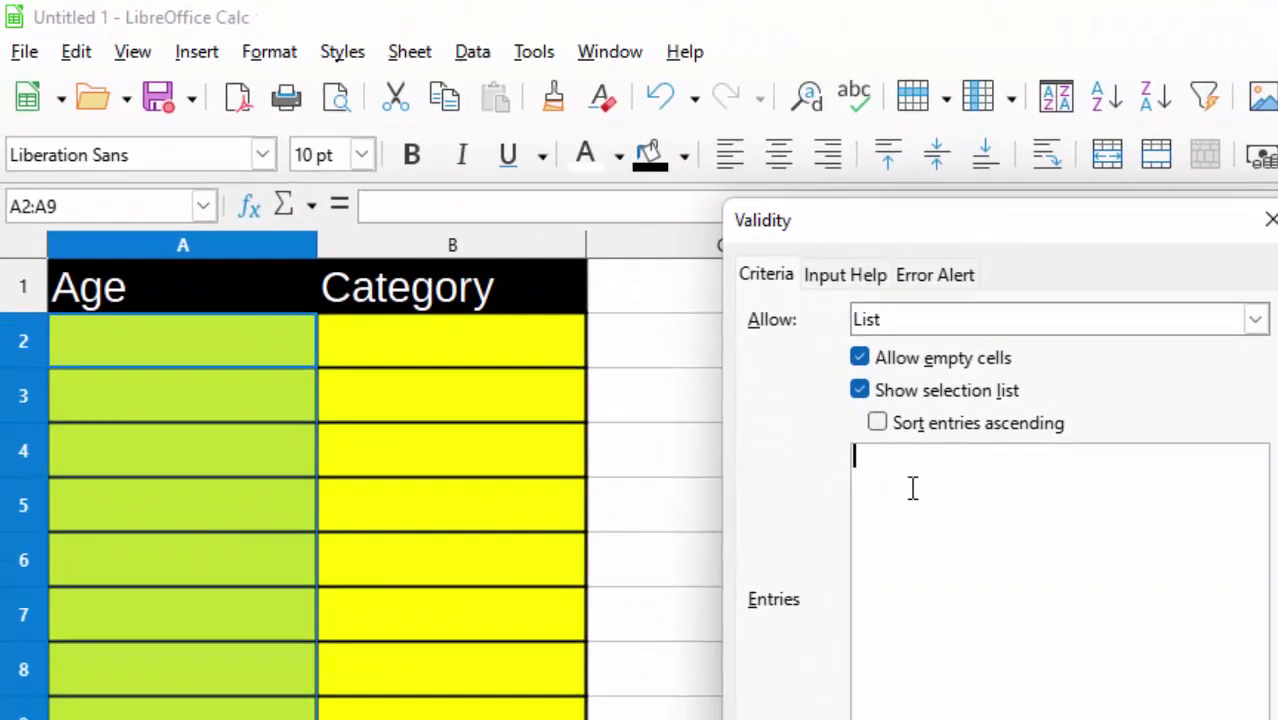
type("55")
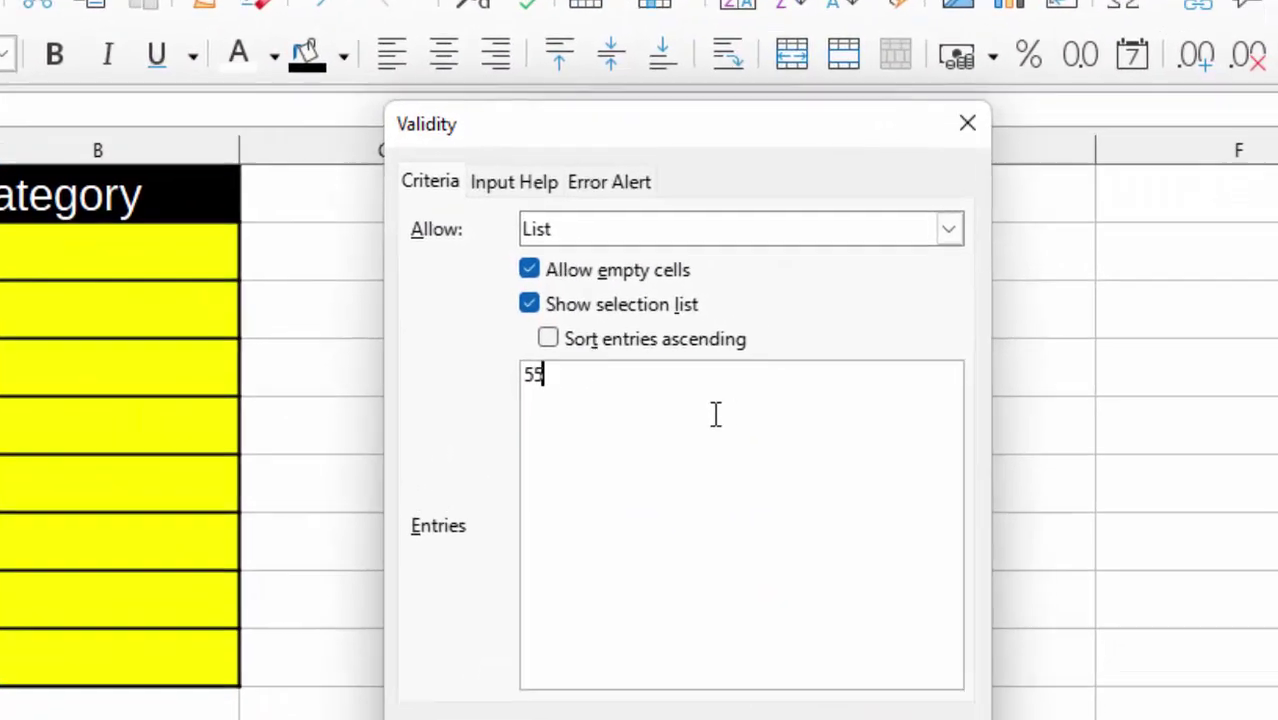
key("Return")
type("7")
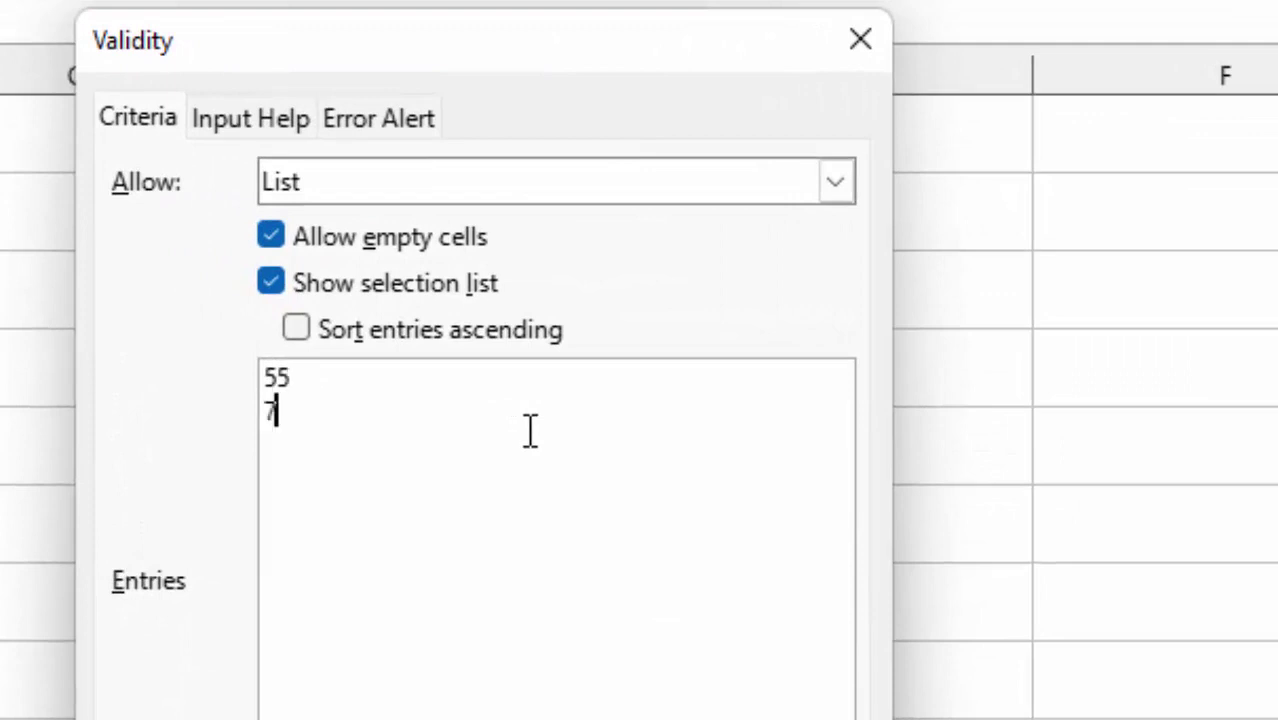
type("7")
key("Return")
type("44")
key("Return")
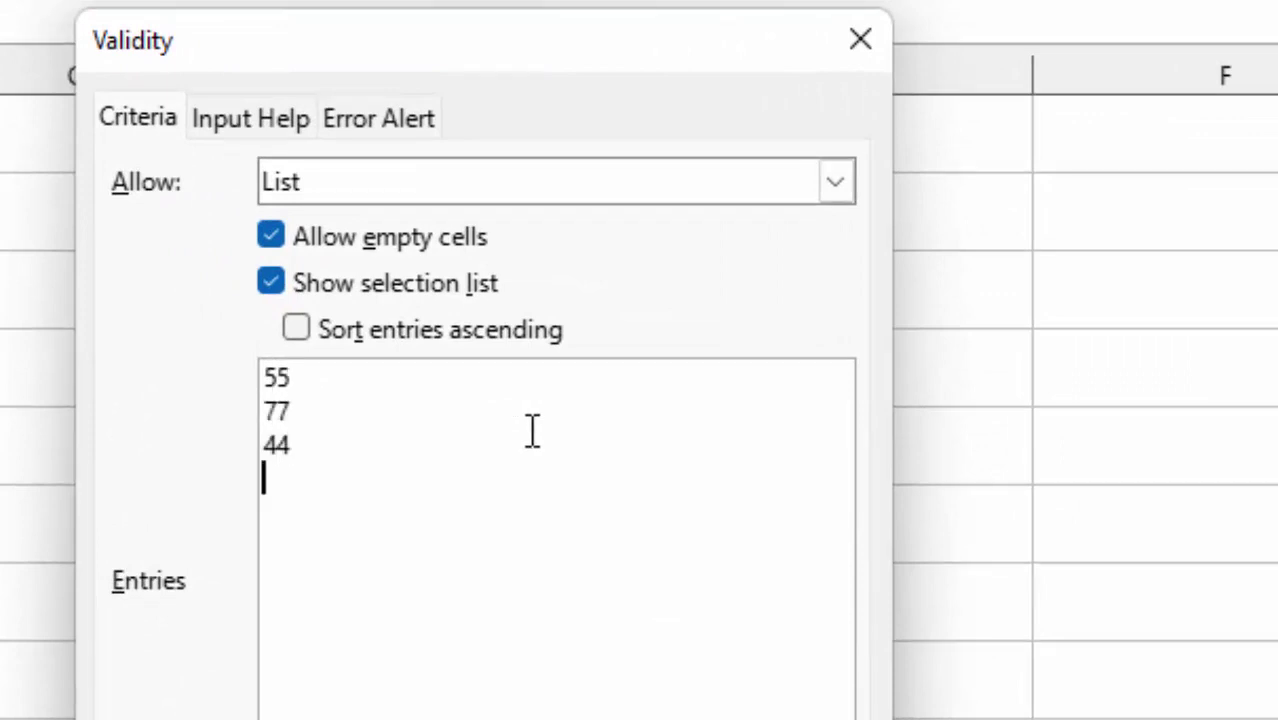
type("22")
key("Return")
type("12")
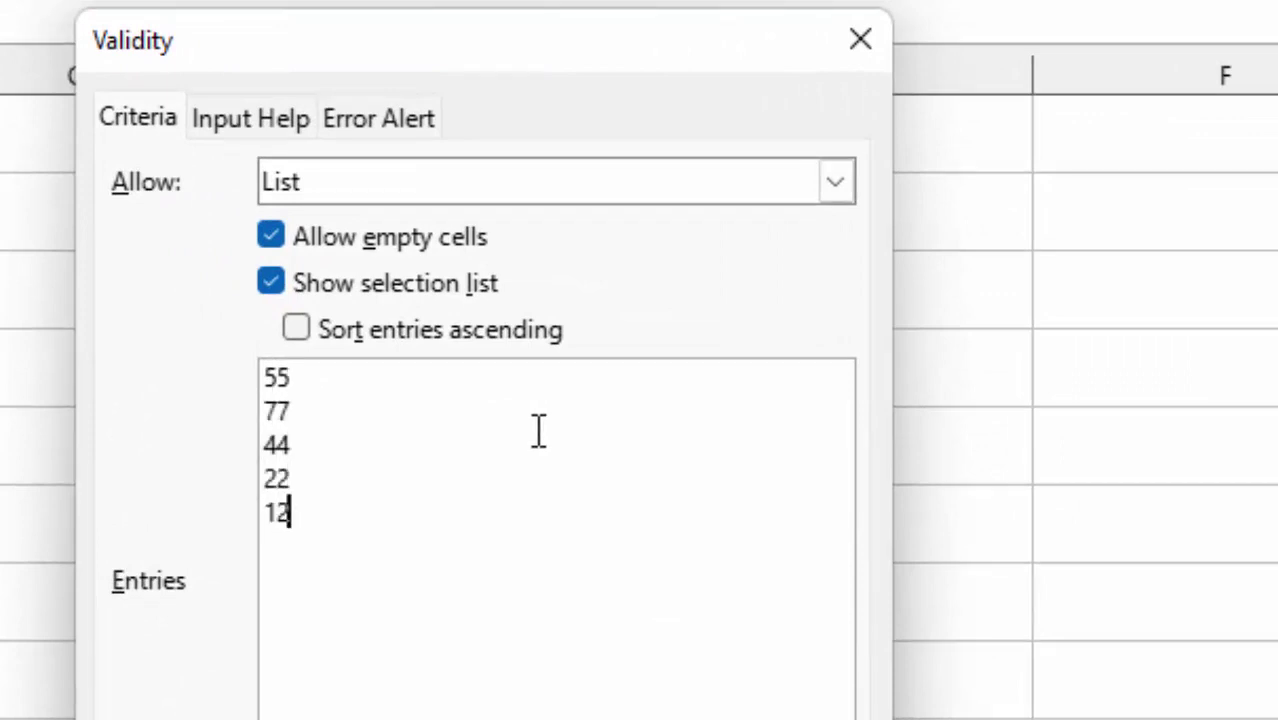
key("Return")
type("1")
key("Return")
type("2")
key("Return")
type("4")
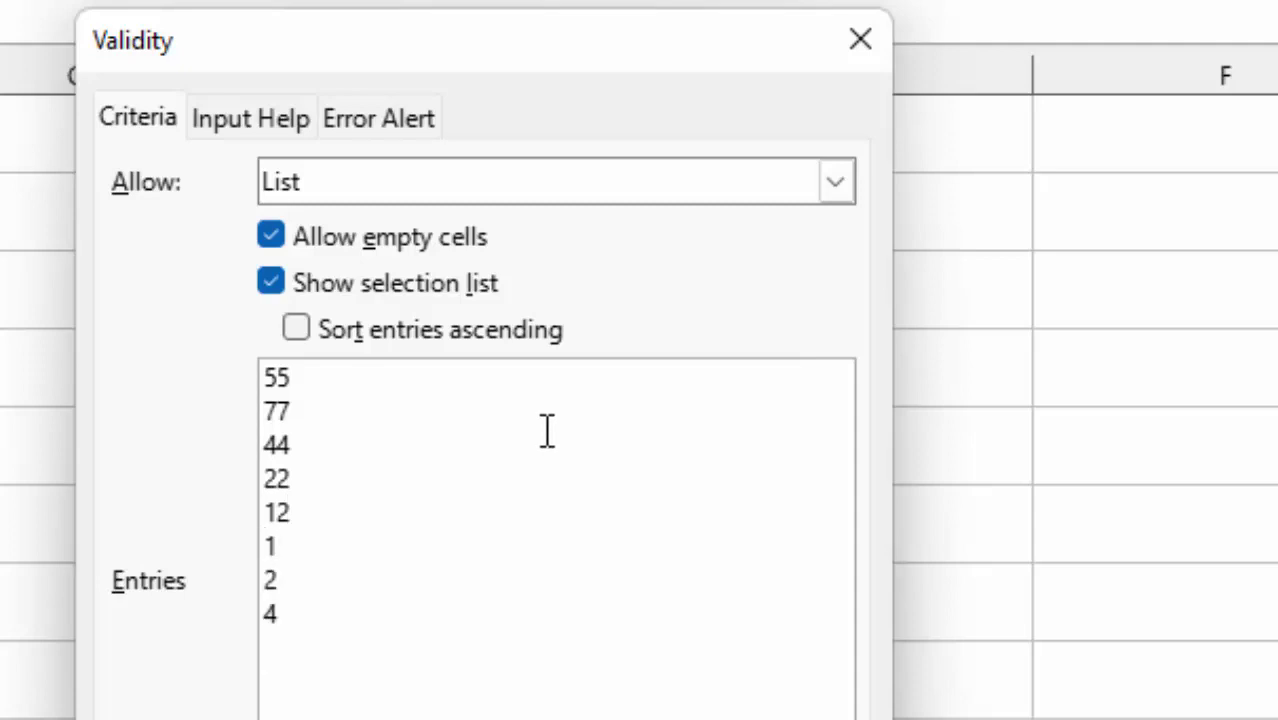
key("Return")
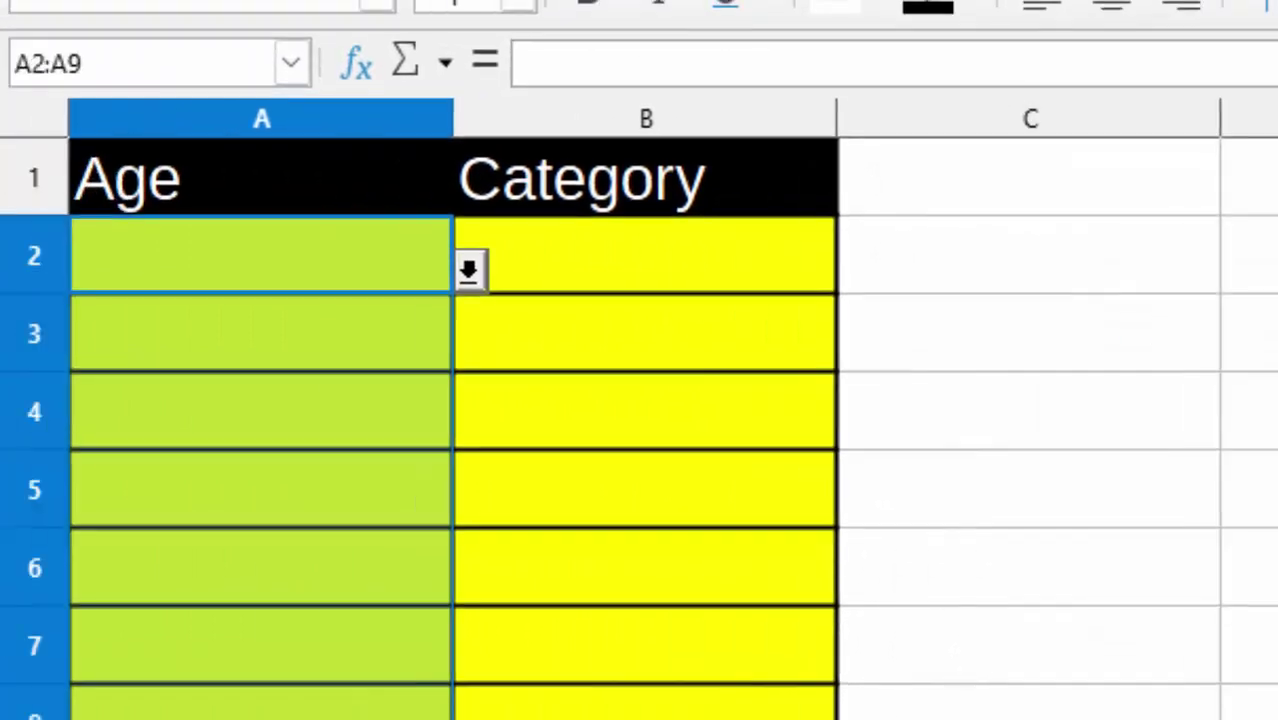
Pick ages 55, 77, 22 and 12 from the dropdowns for A2 through A5
left_click(470, 274)
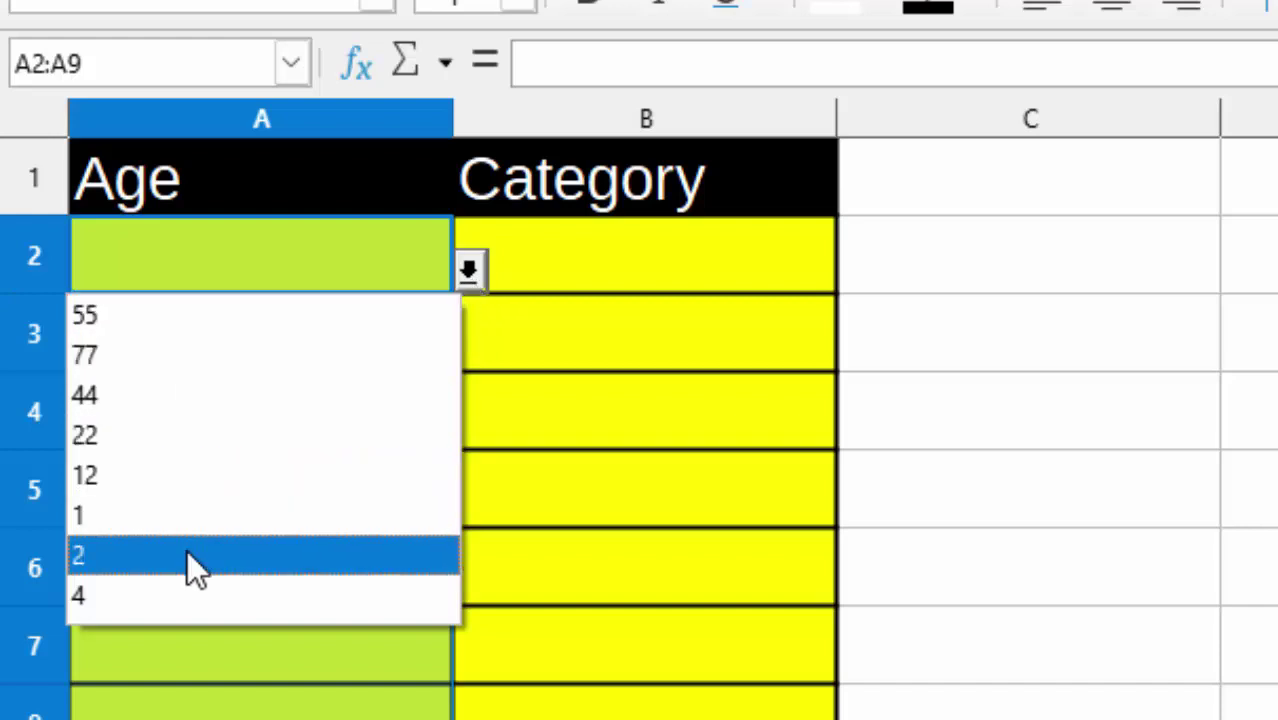
left_click(172, 318)
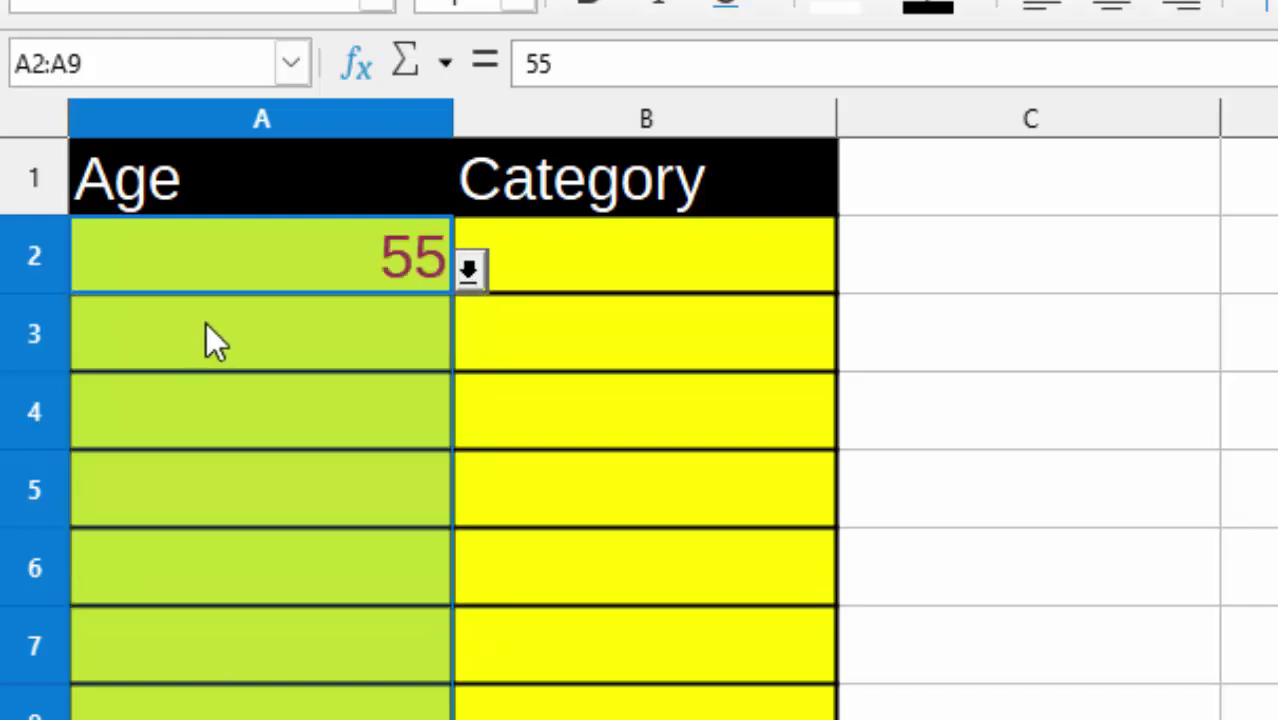
left_click(275, 322)
left_click(470, 350)
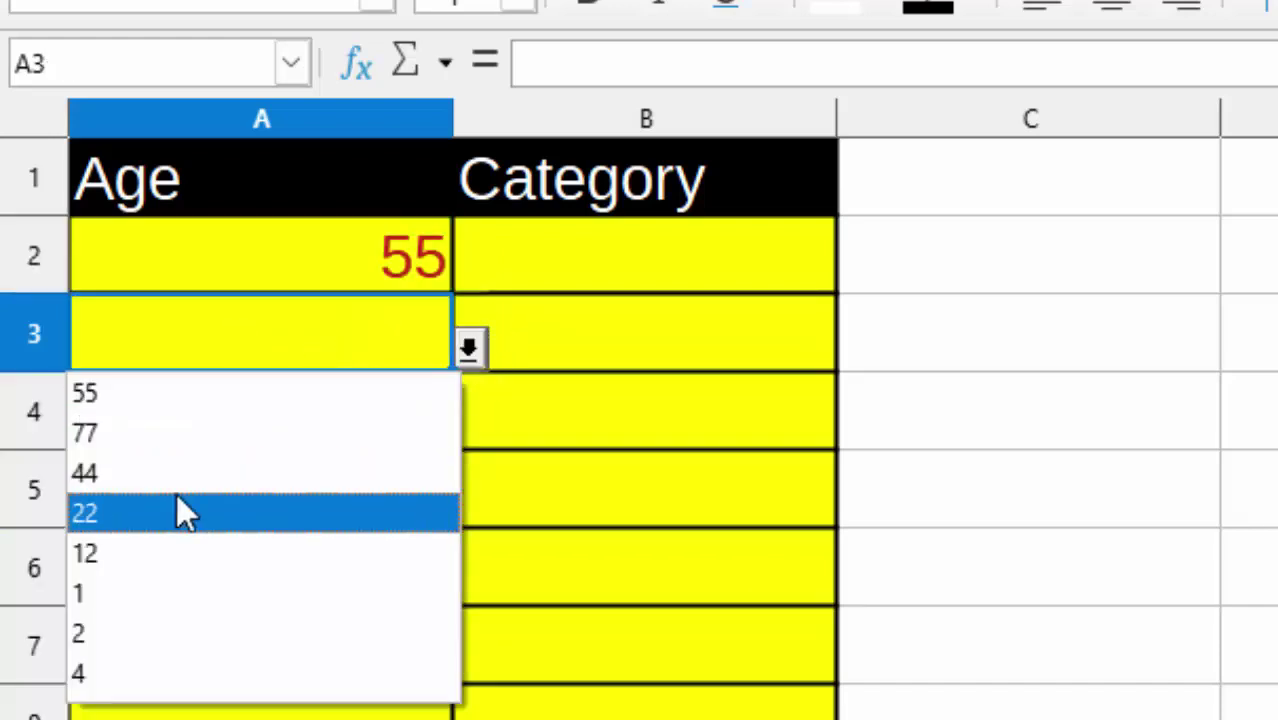
left_click(187, 441)
left_click(315, 405)
left_click(470, 425)
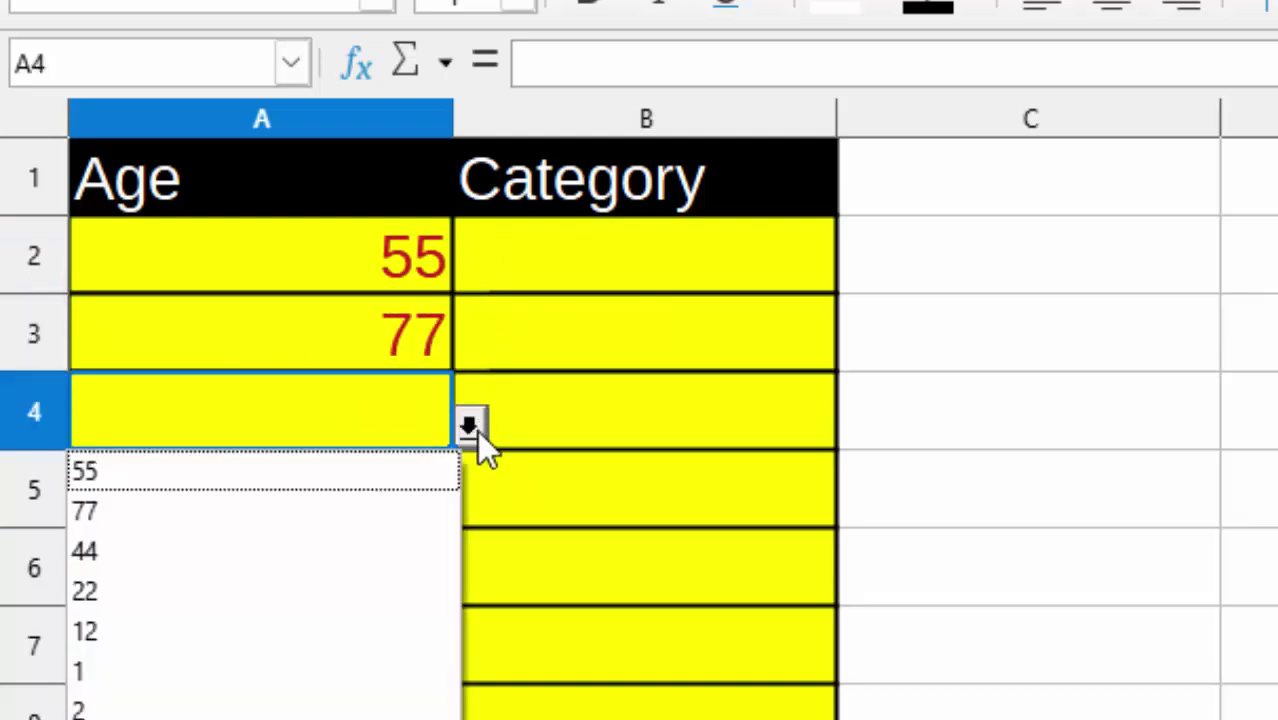
left_click(254, 592)
left_click(301, 480)
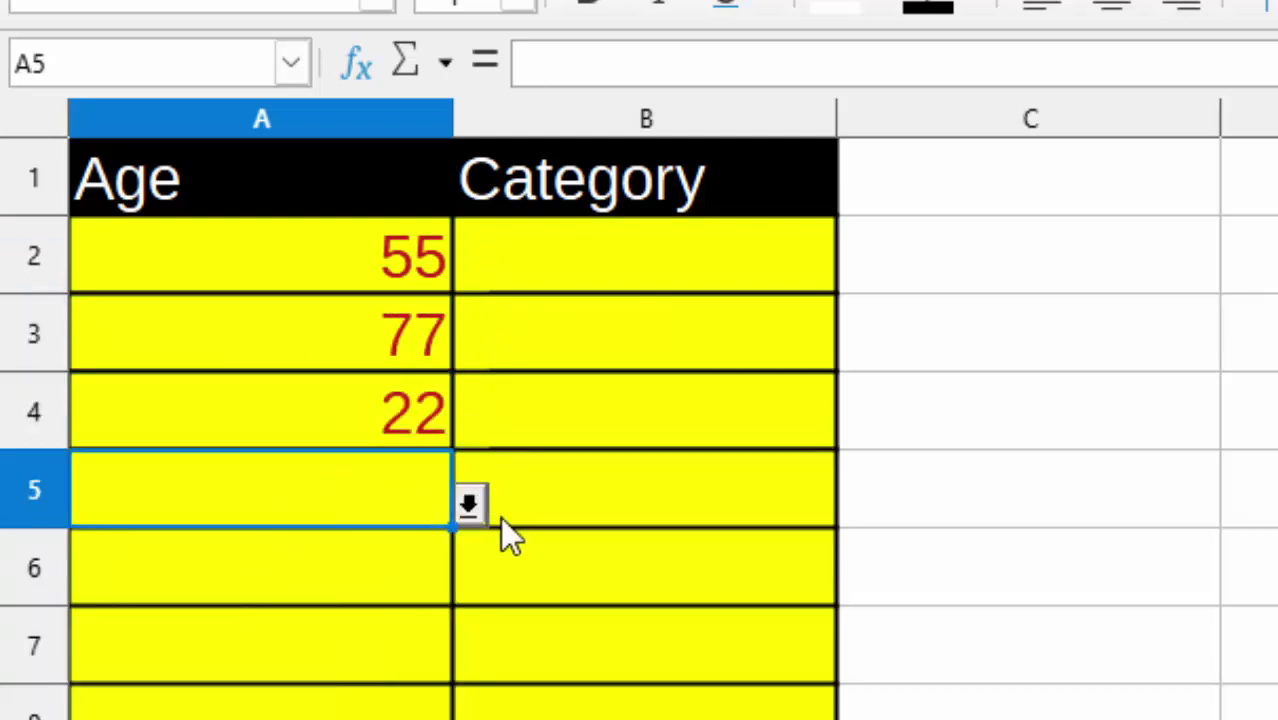
left_click(472, 503)
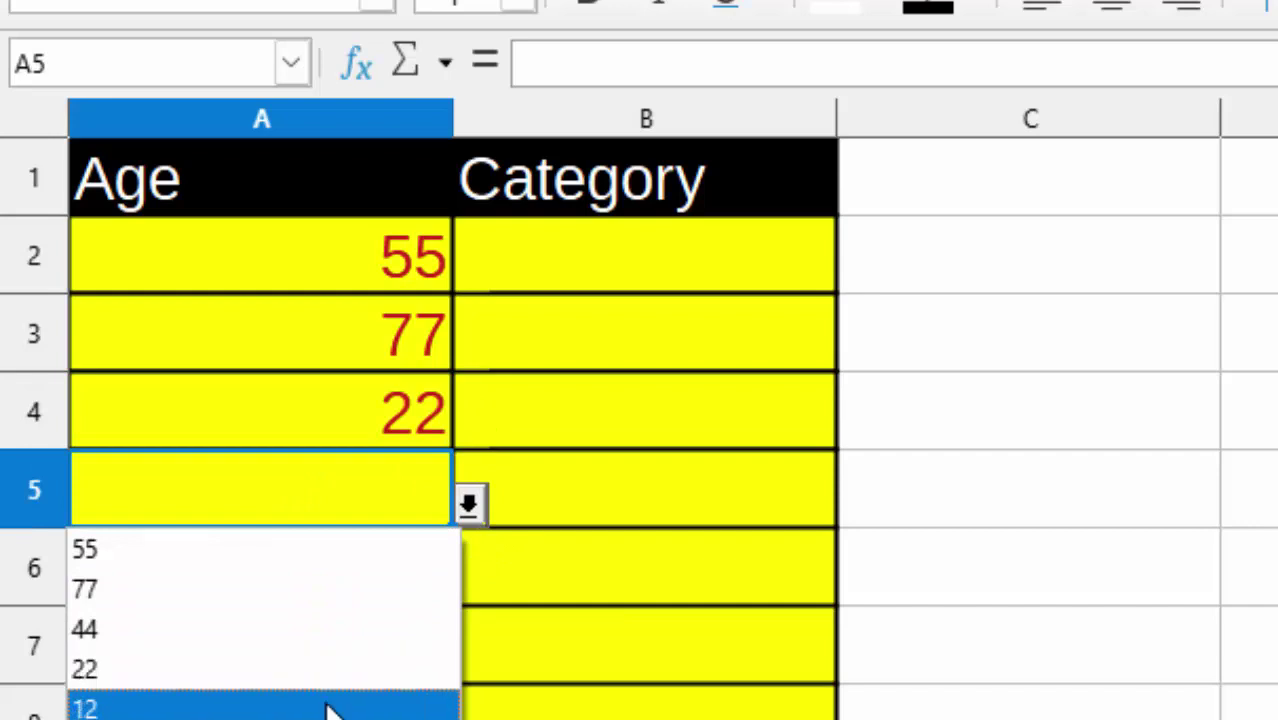
left_click(328, 708)
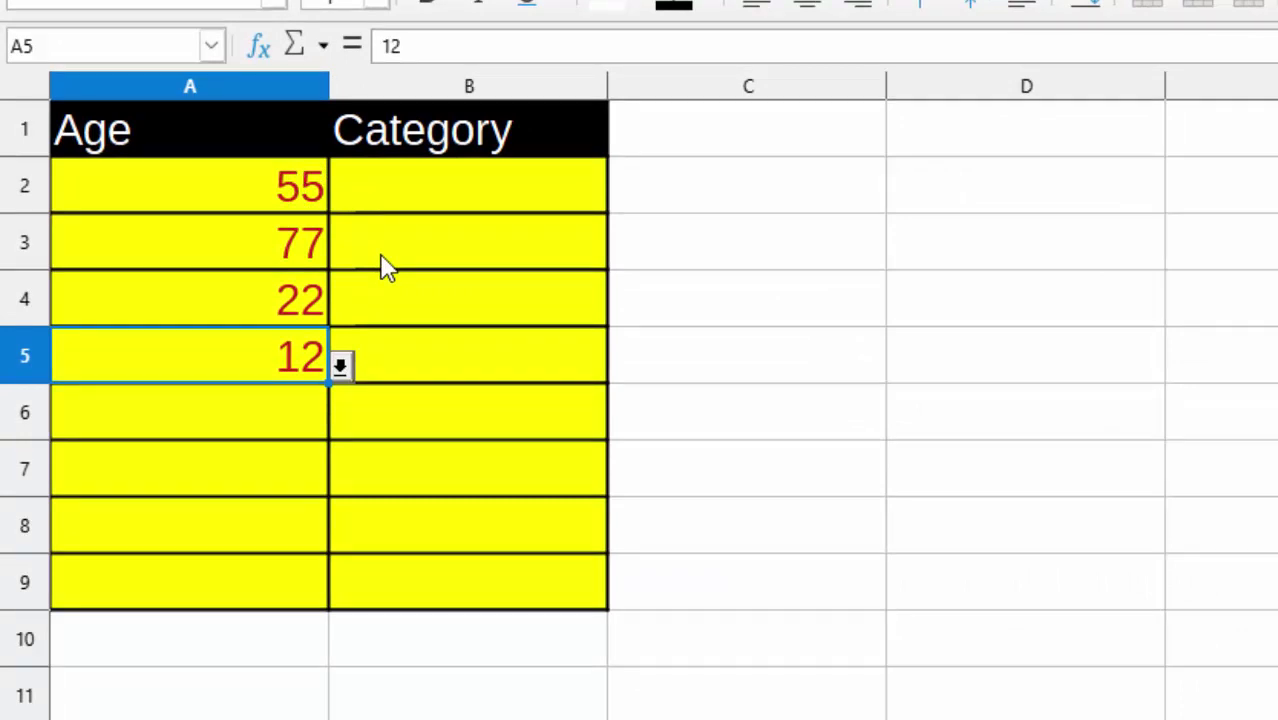
Pick ages 2, 4, 4 and 44 from the dropdowns for A6 through A9
left_click(305, 425)
left_click(340, 424)
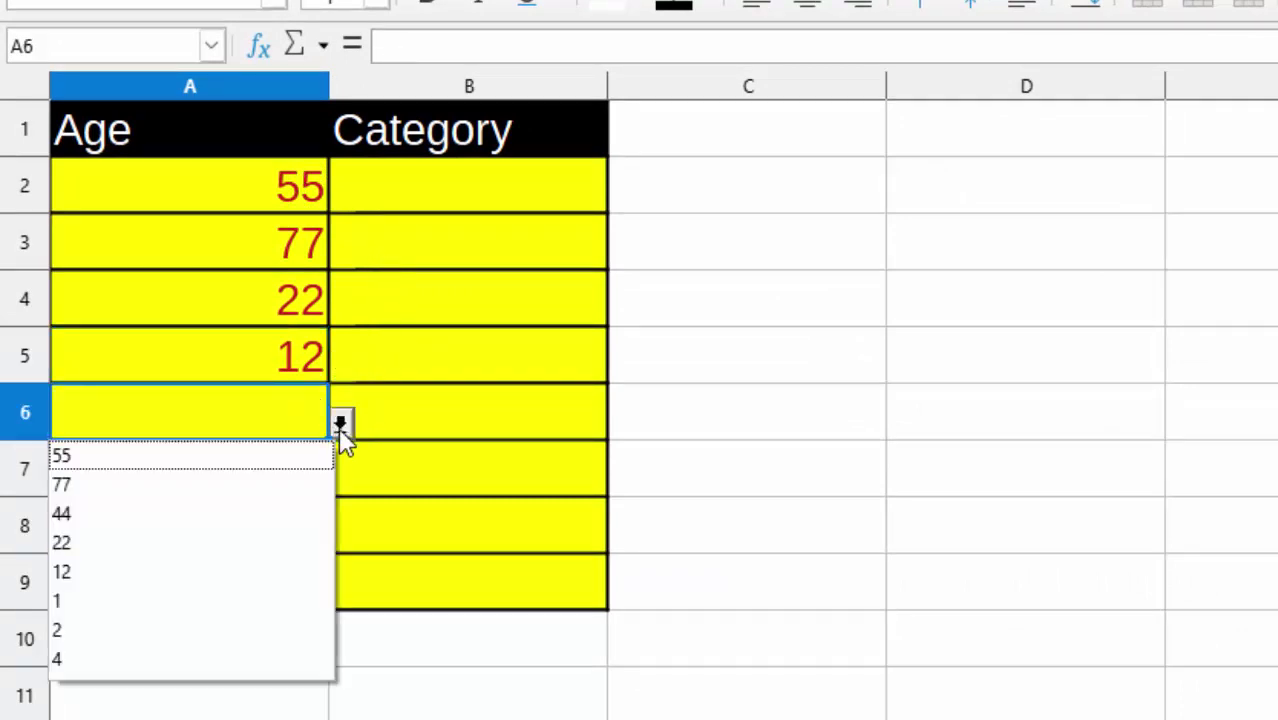
left_click(214, 628)
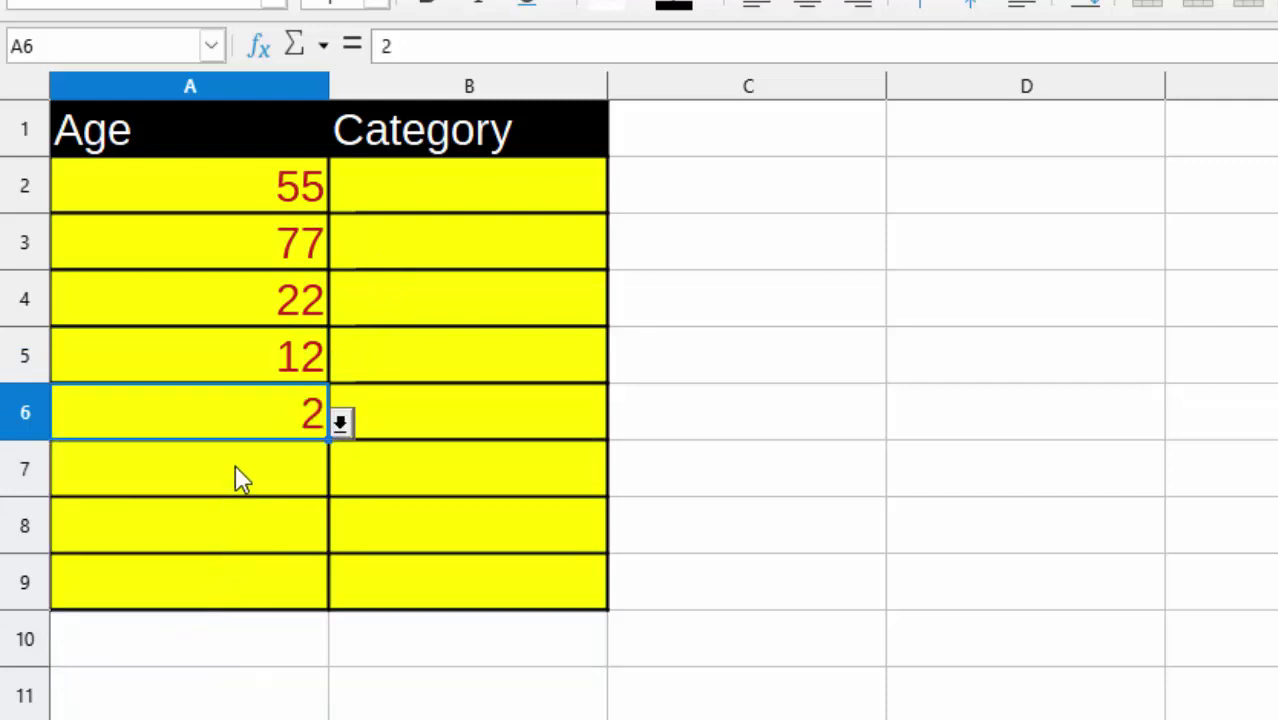
left_click(258, 478)
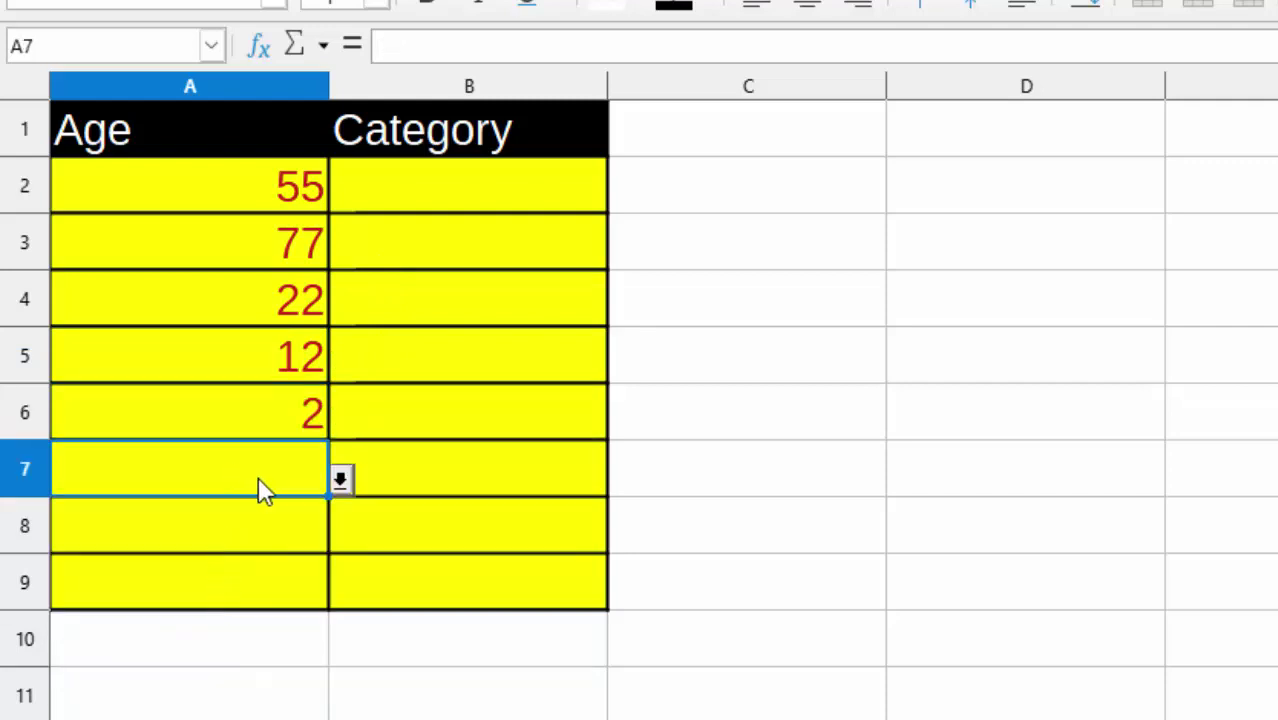
left_click(340, 481)
left_click(196, 716)
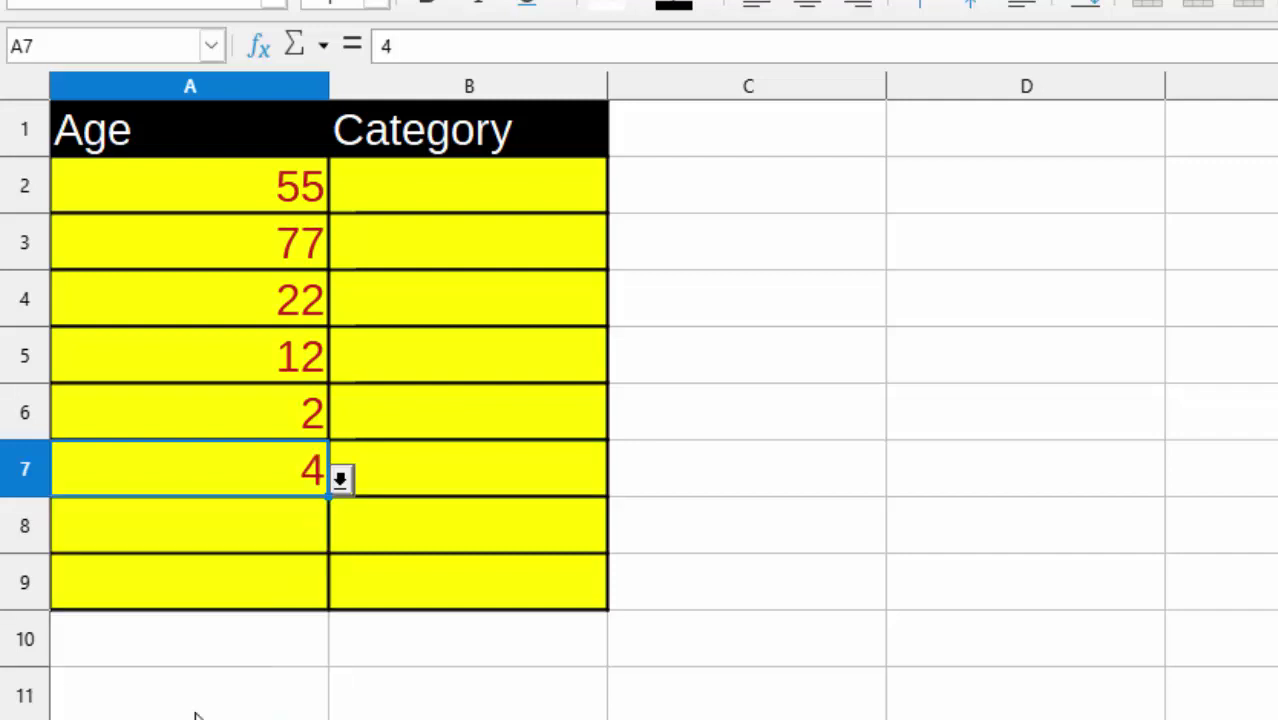
left_click(238, 538)
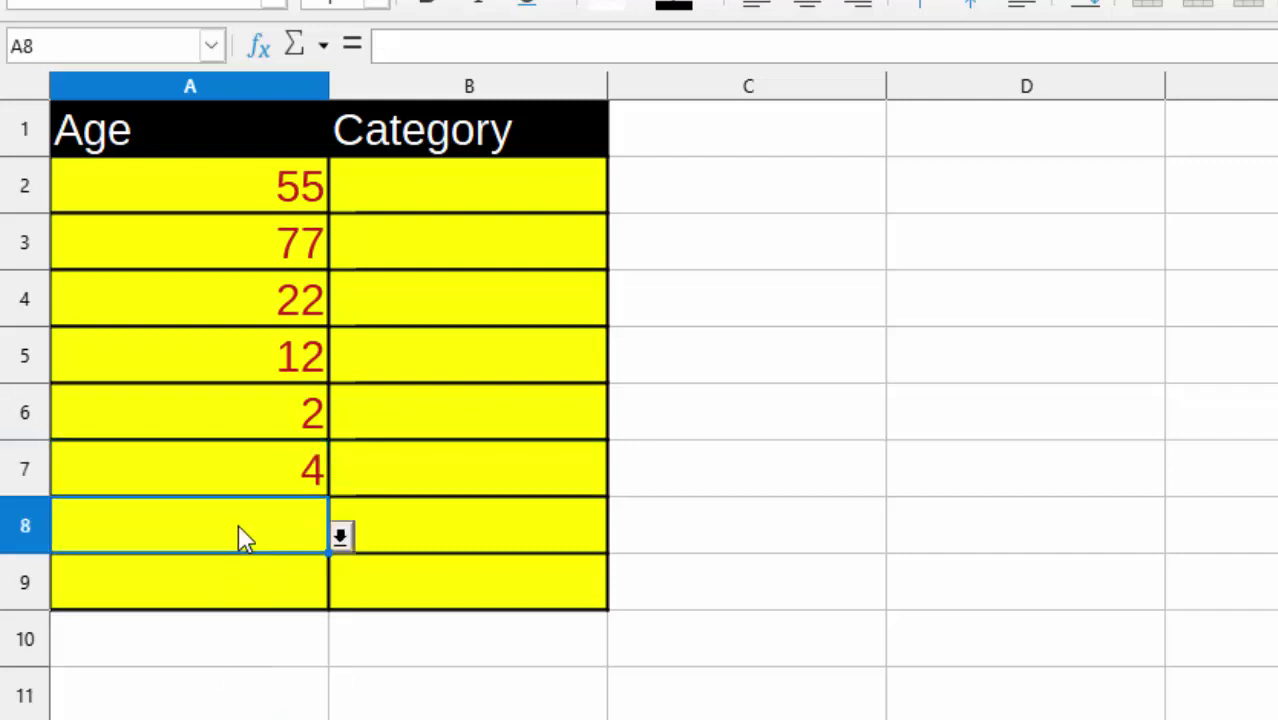
left_click(341, 537)
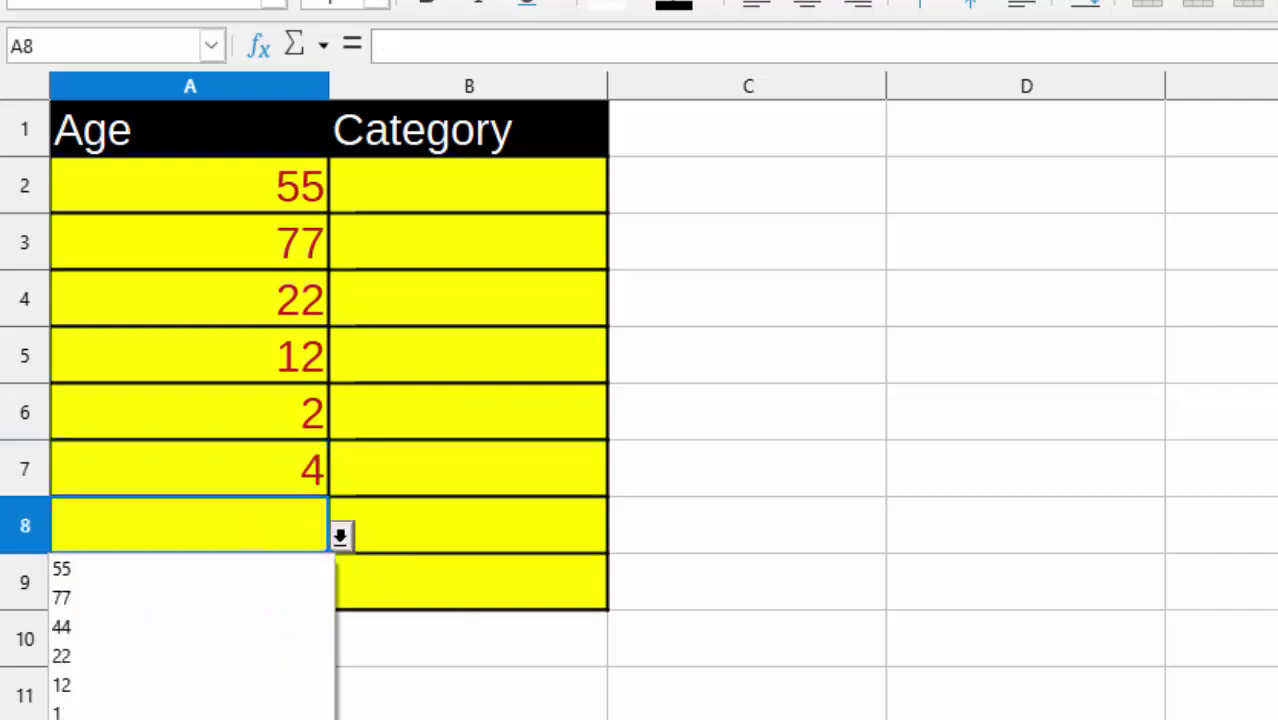
left_click(150, 716)
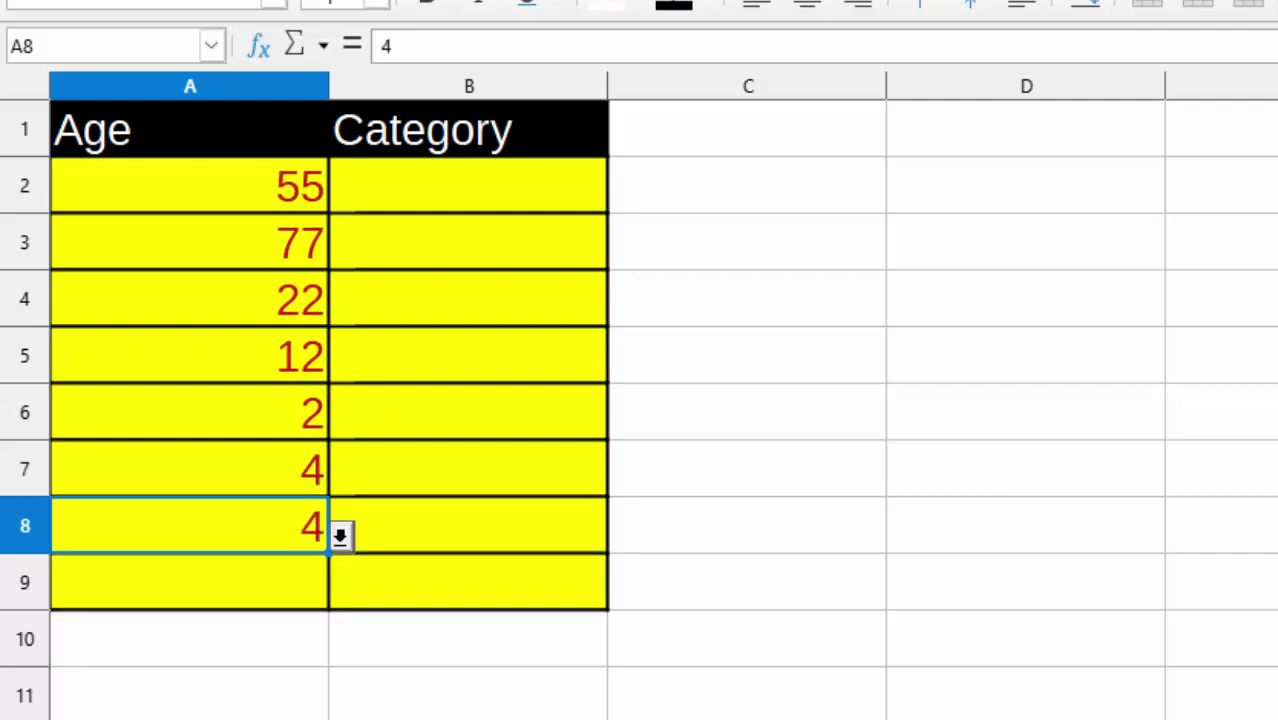
left_click(294, 593)
left_click(344, 592)
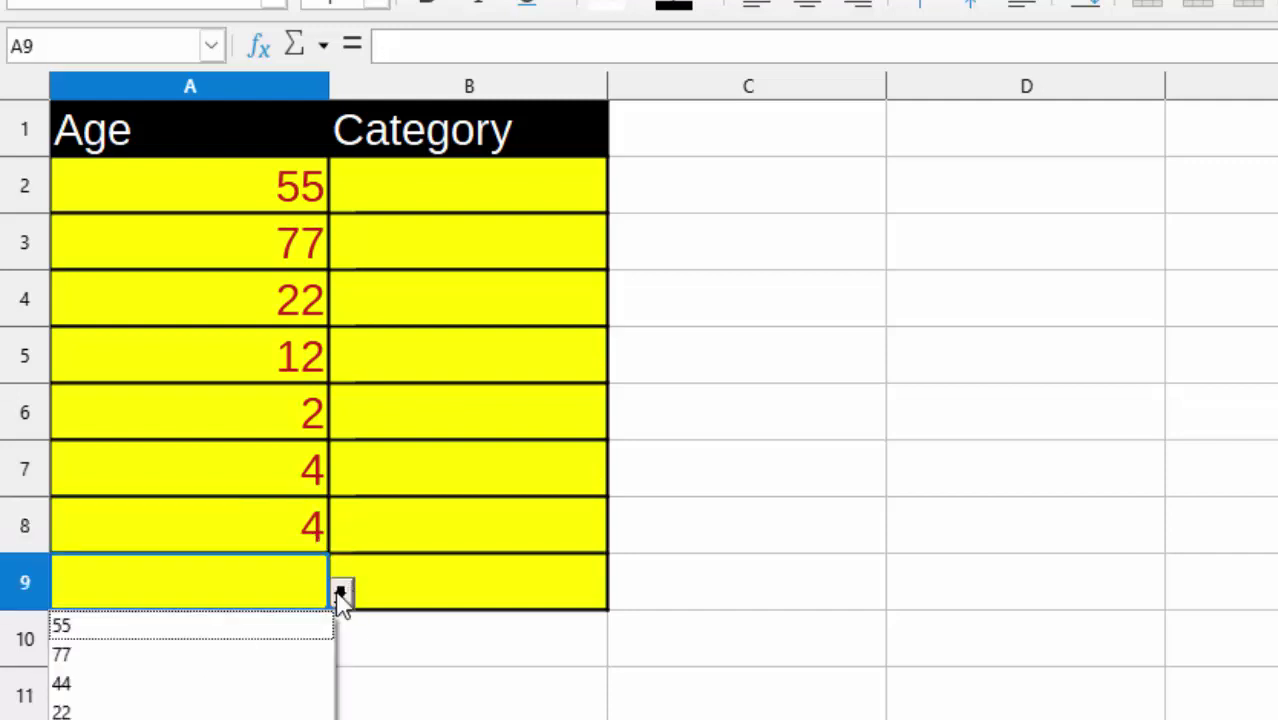
left_click(146, 690)
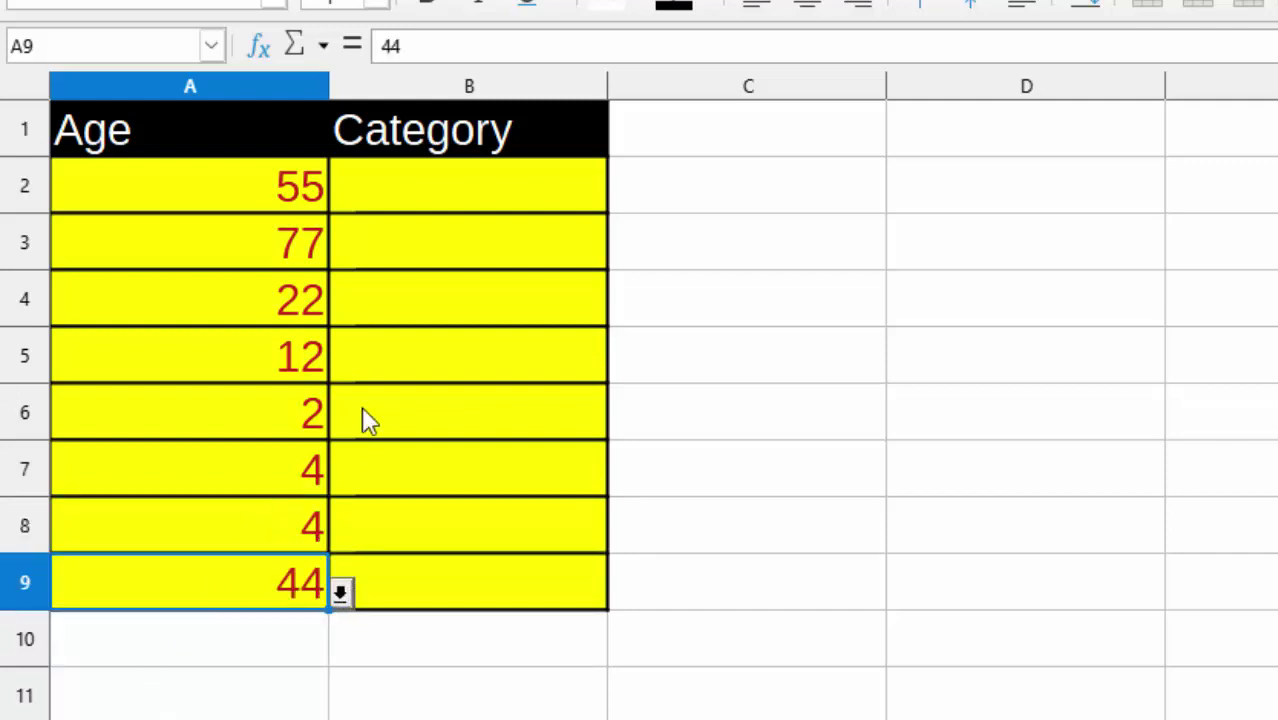
left_click(479, 206)
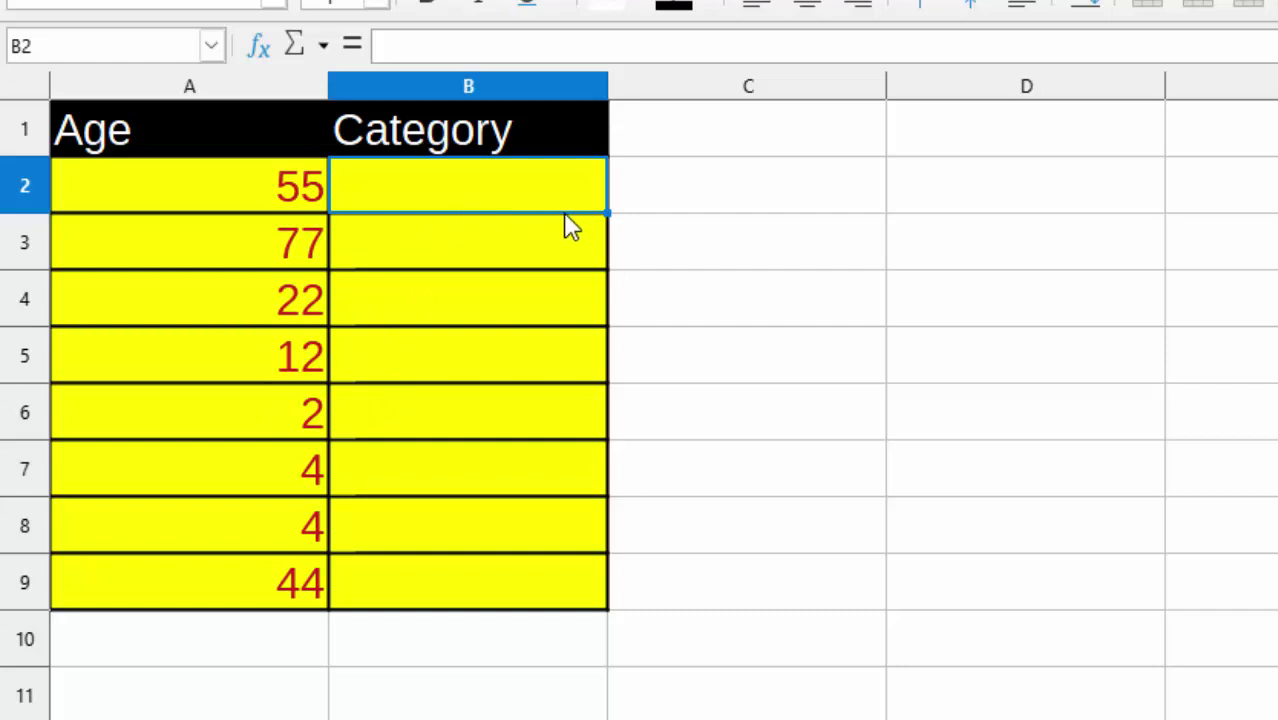
In B2 type =IF with A2>=60 giving "Ser.Citizen", A2>=18 giving "Adult", and open a third IF
type("=if(")
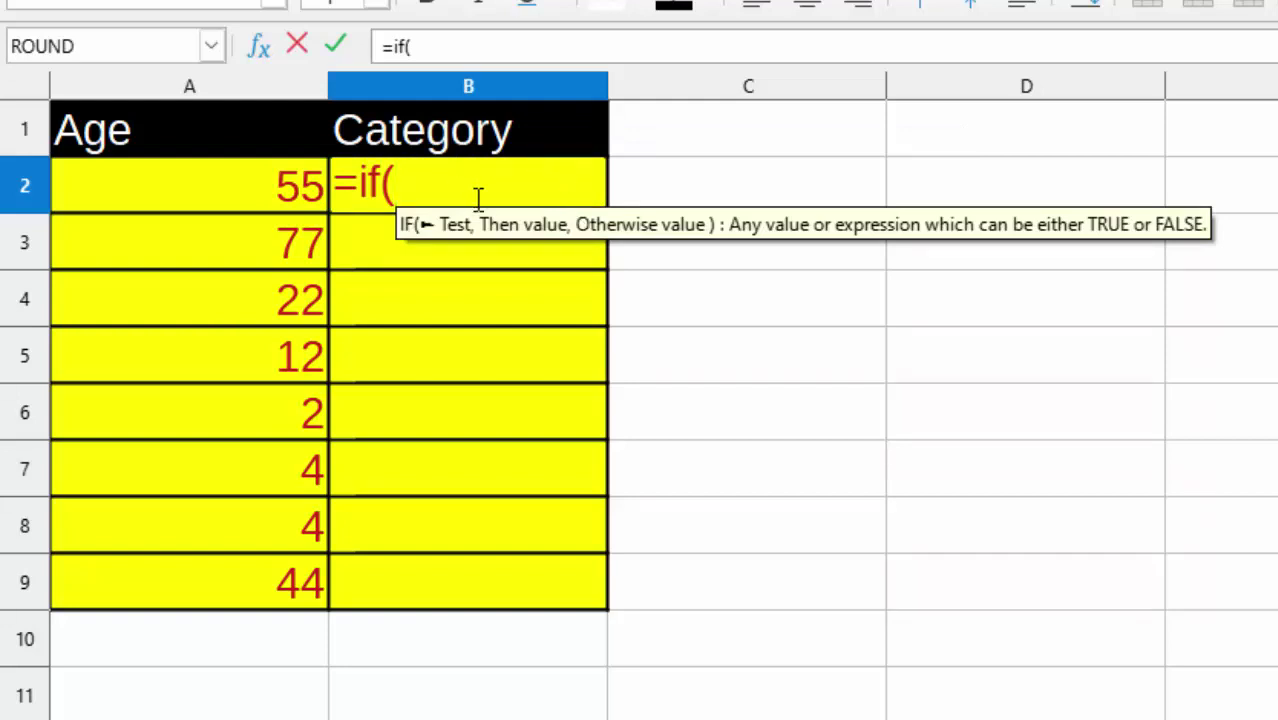
left_click(200, 205)
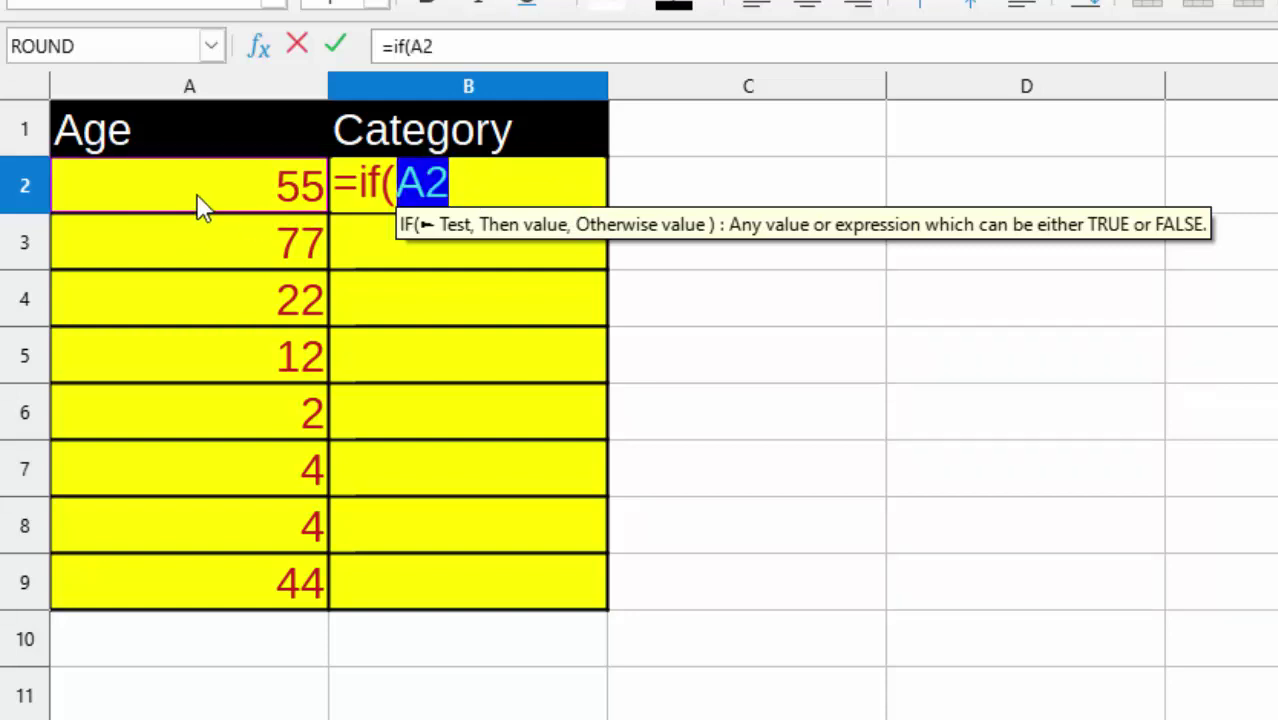
type(">")
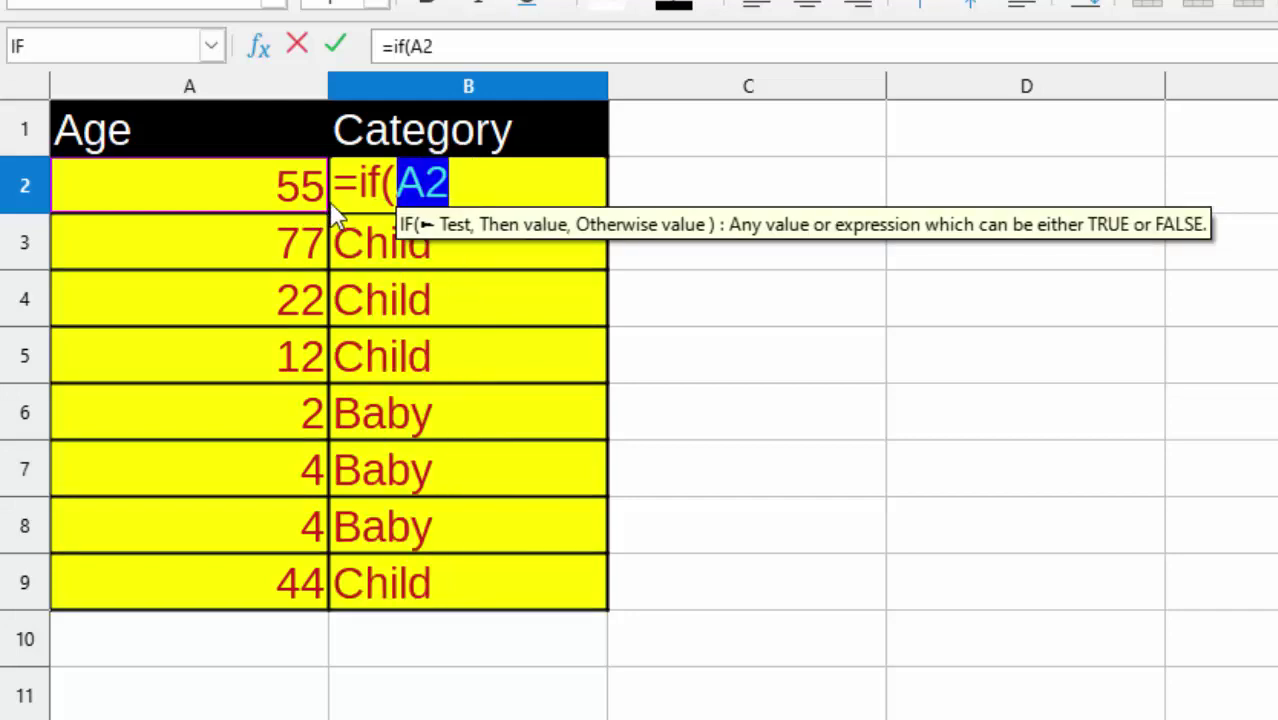
type(">=")
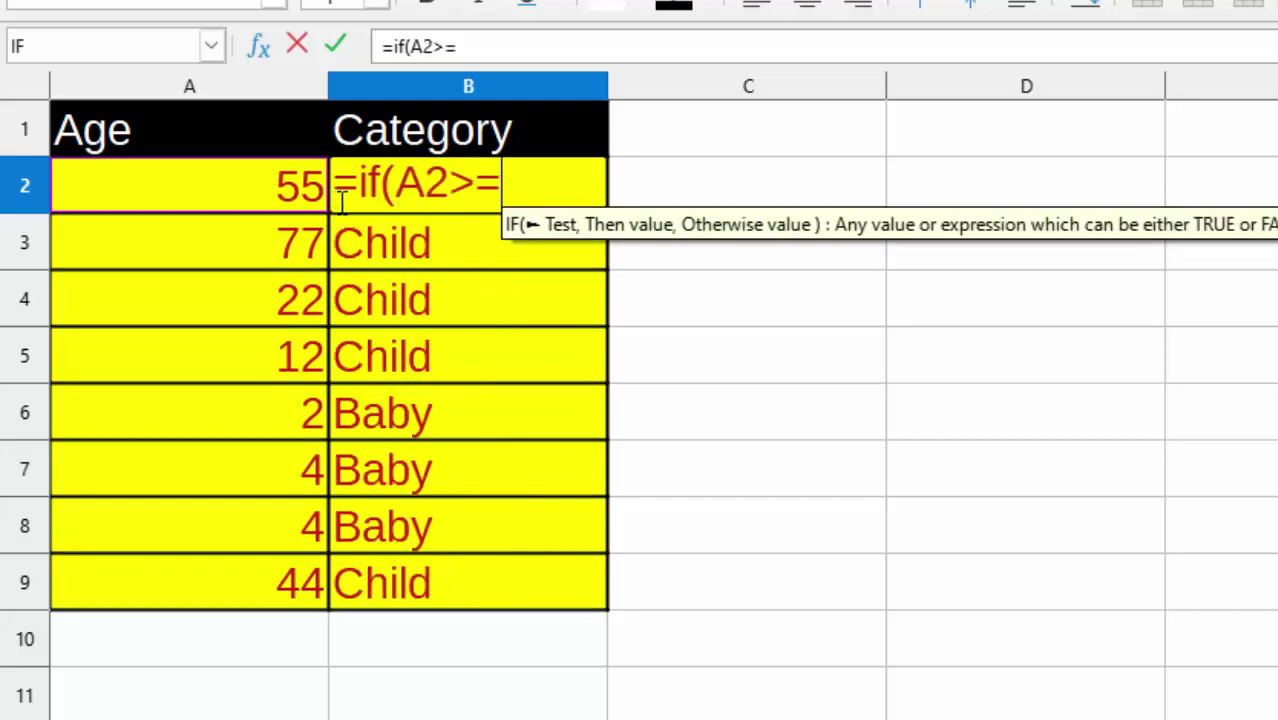
type("60,")
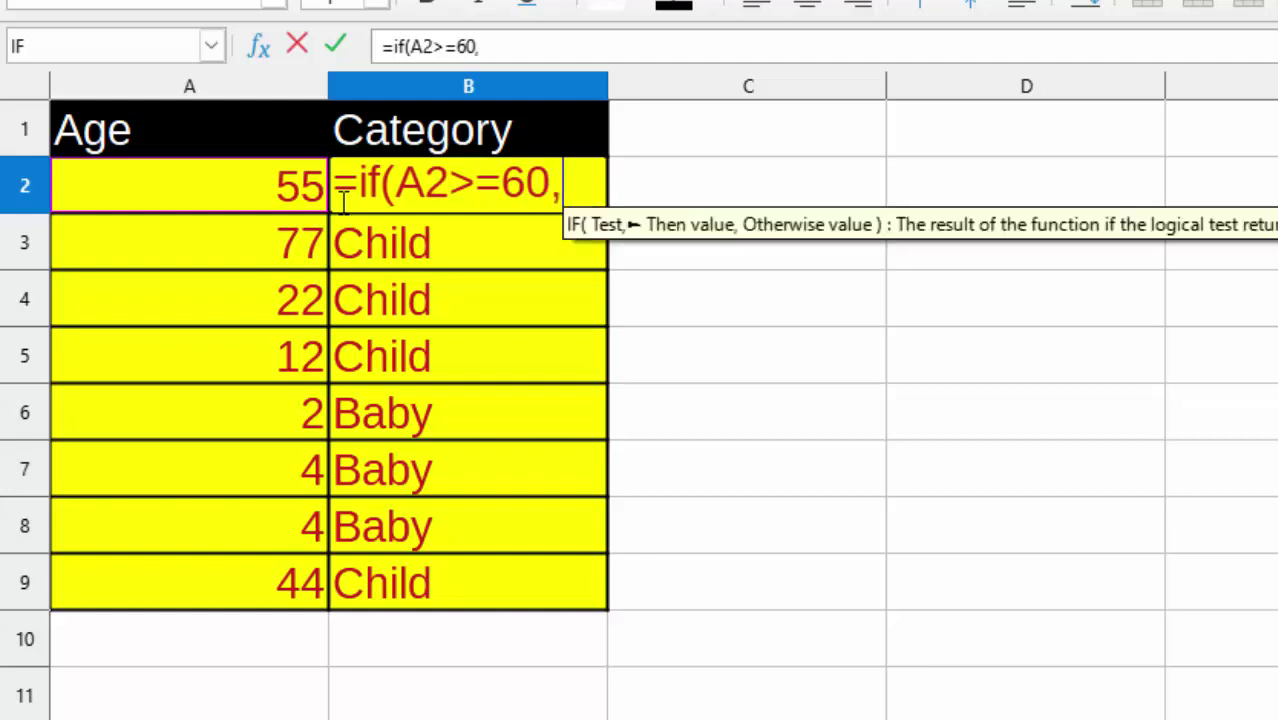
type("\"")
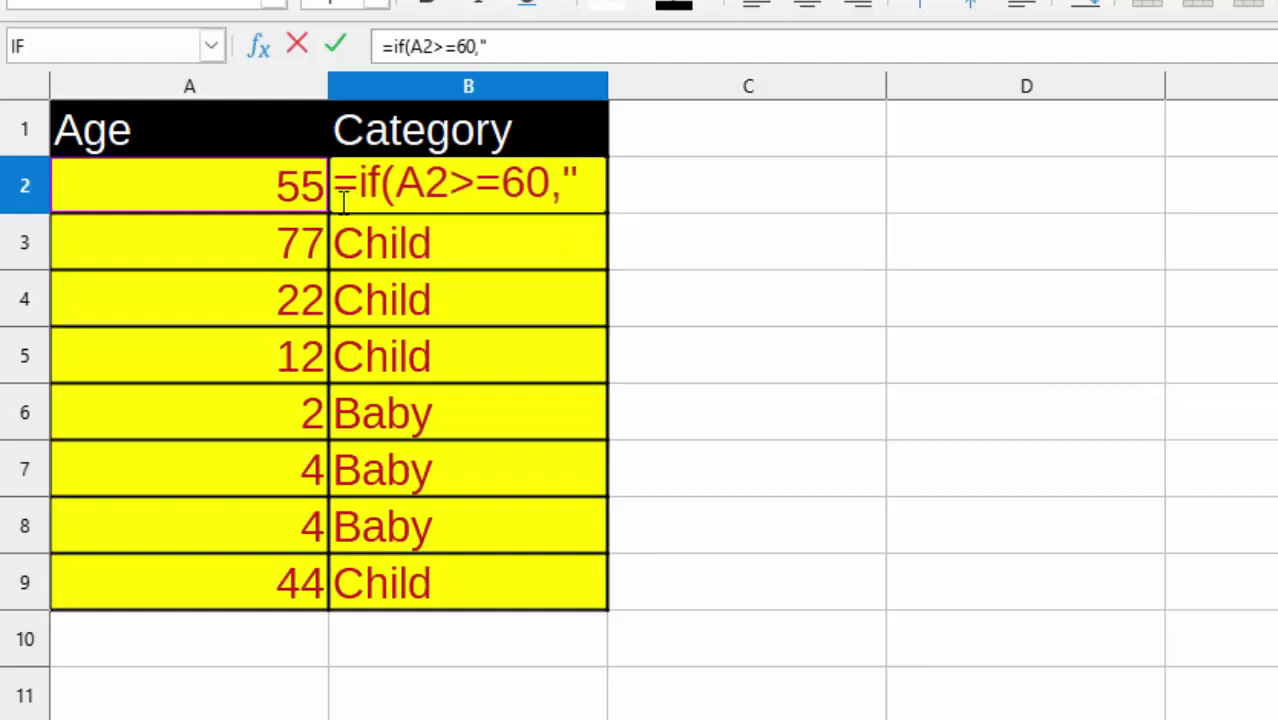
type("Se")
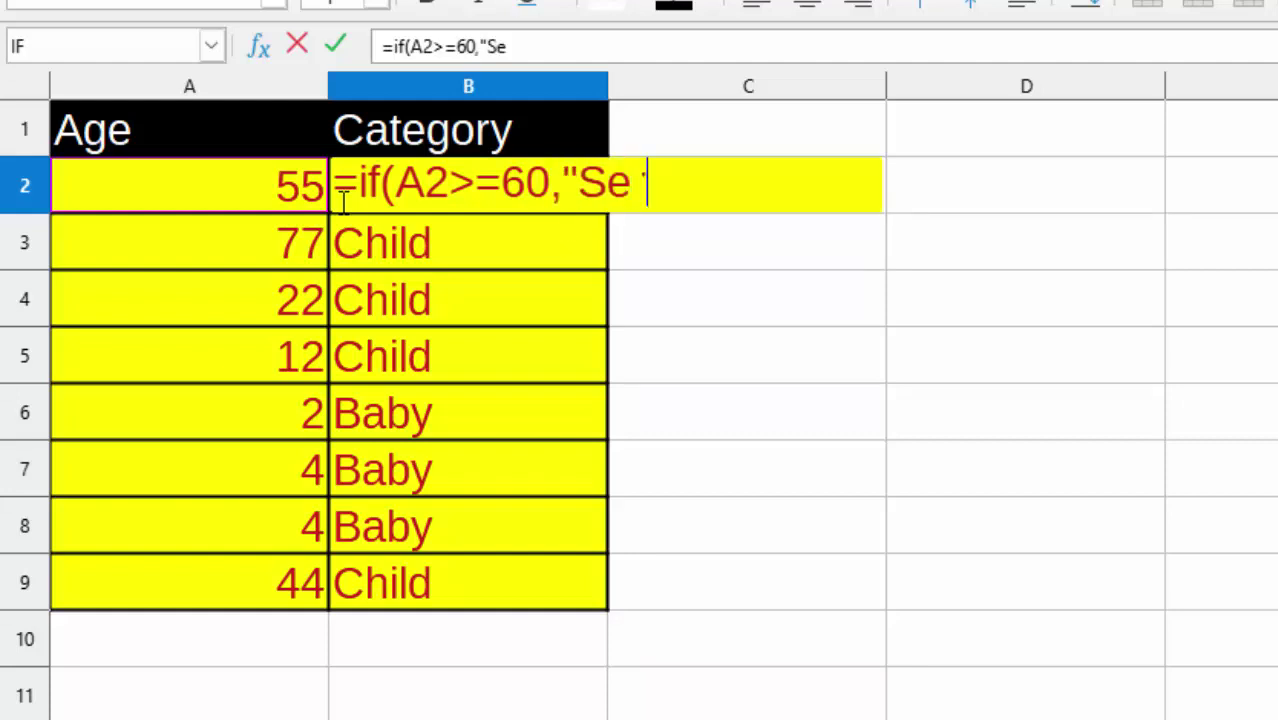
type("r.Ci")
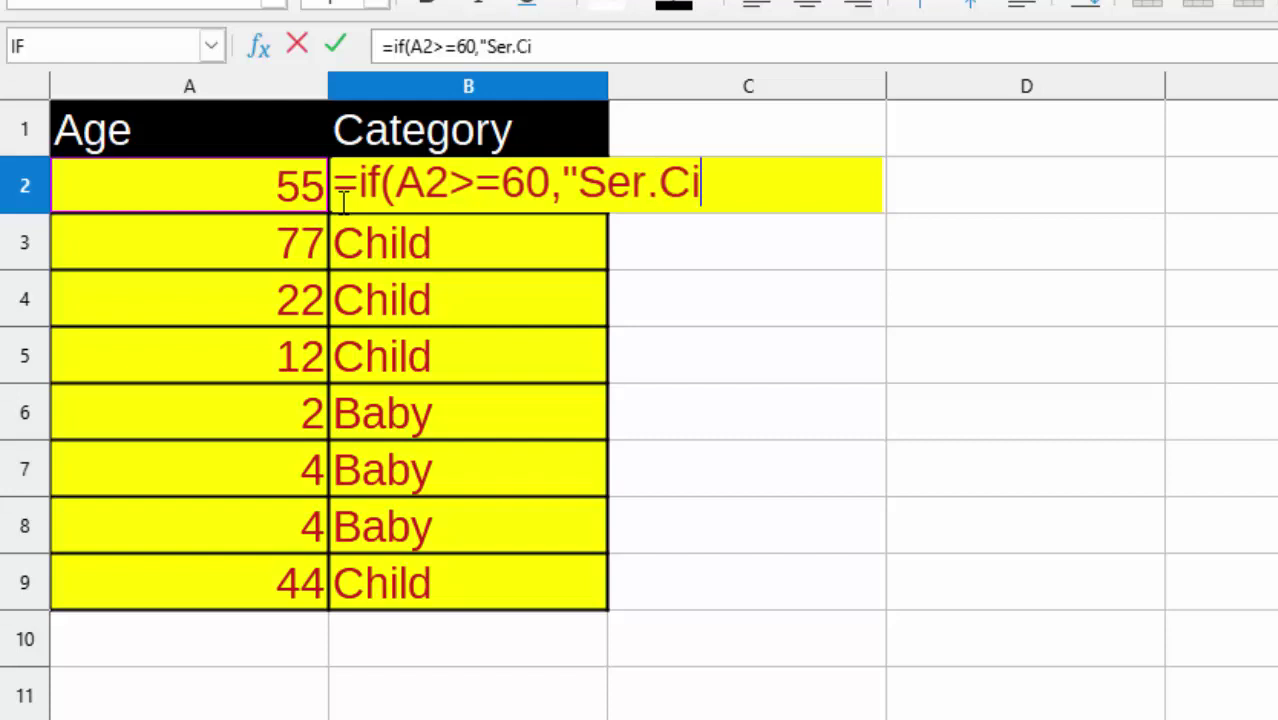
type("tzen")
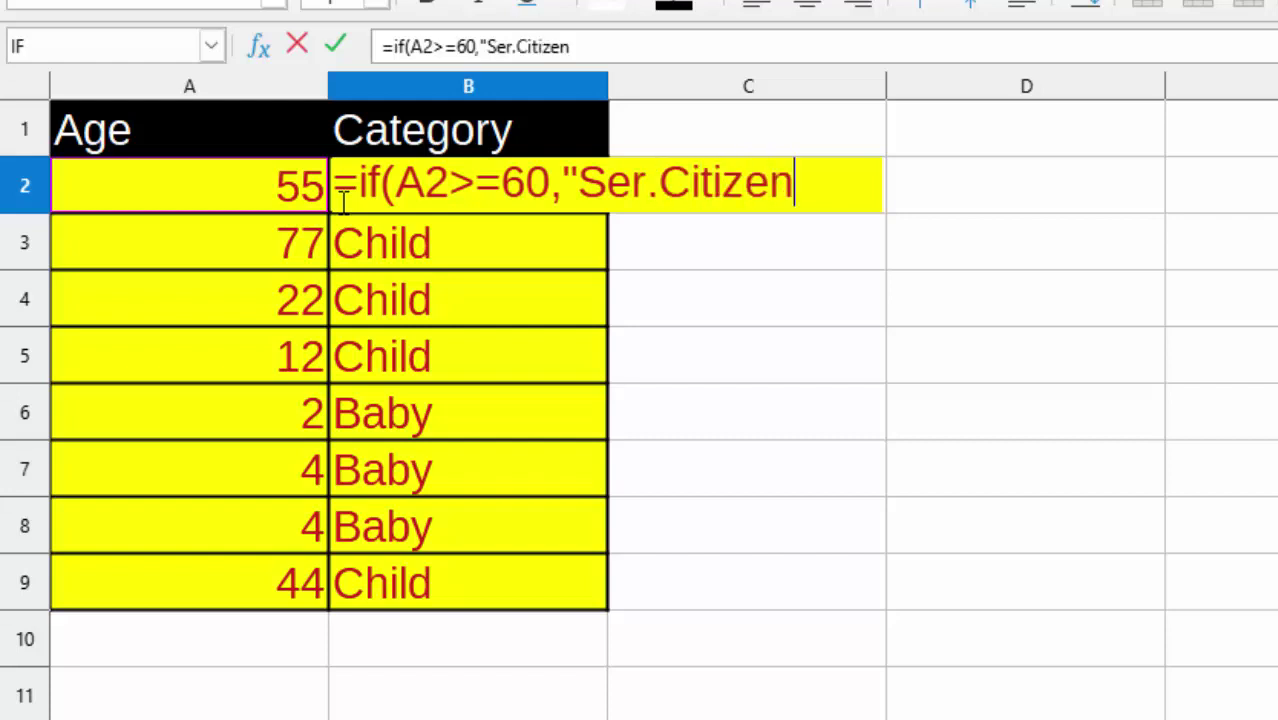
type("\"")
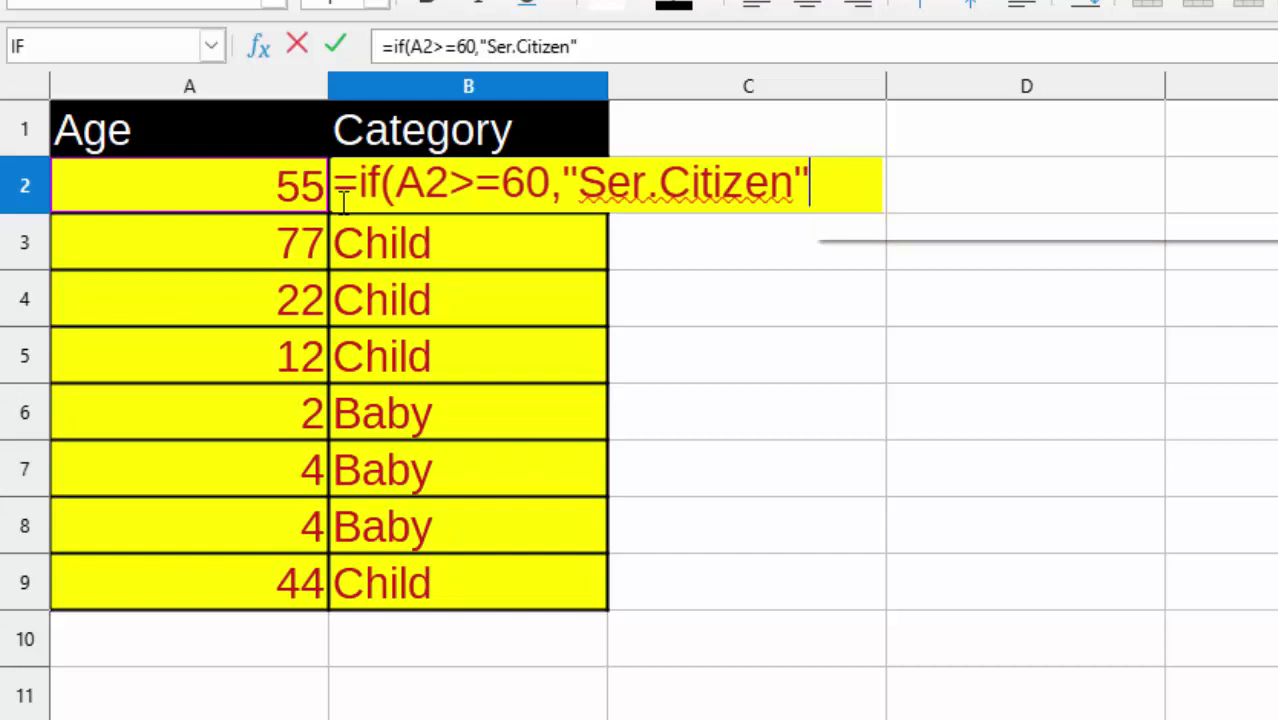
type(",if")
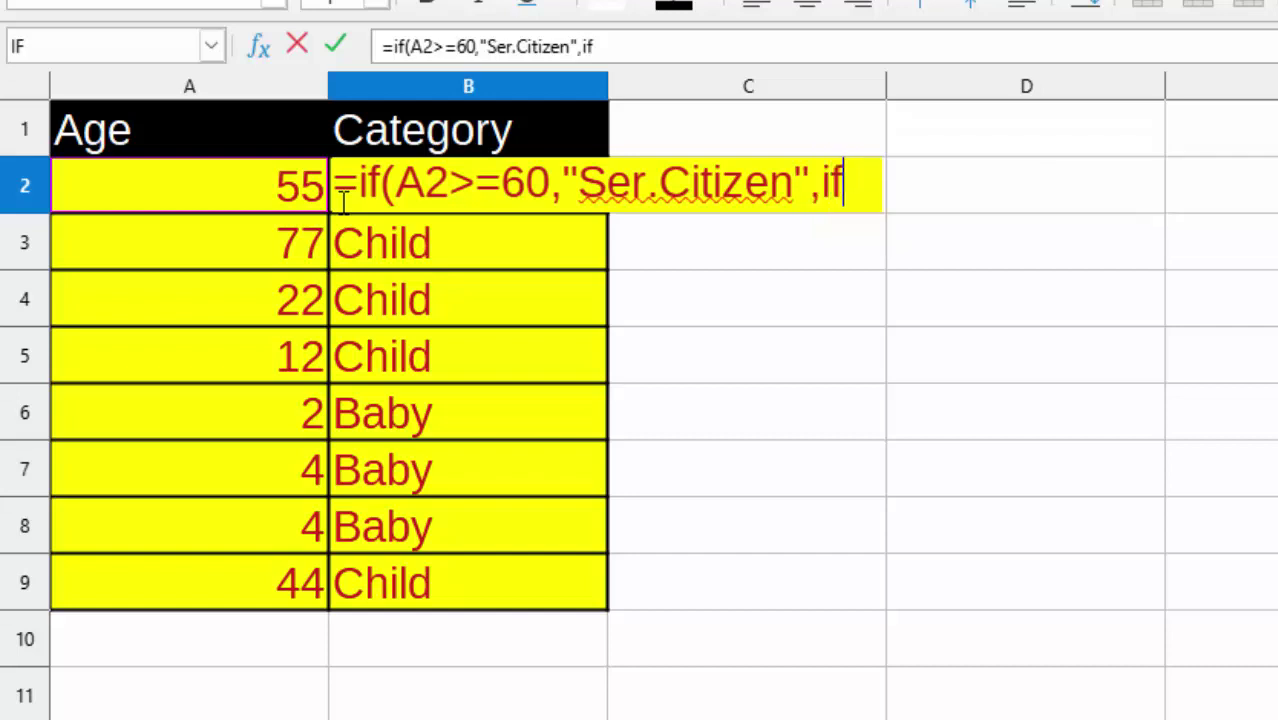
type("(")
left_click(230, 196)
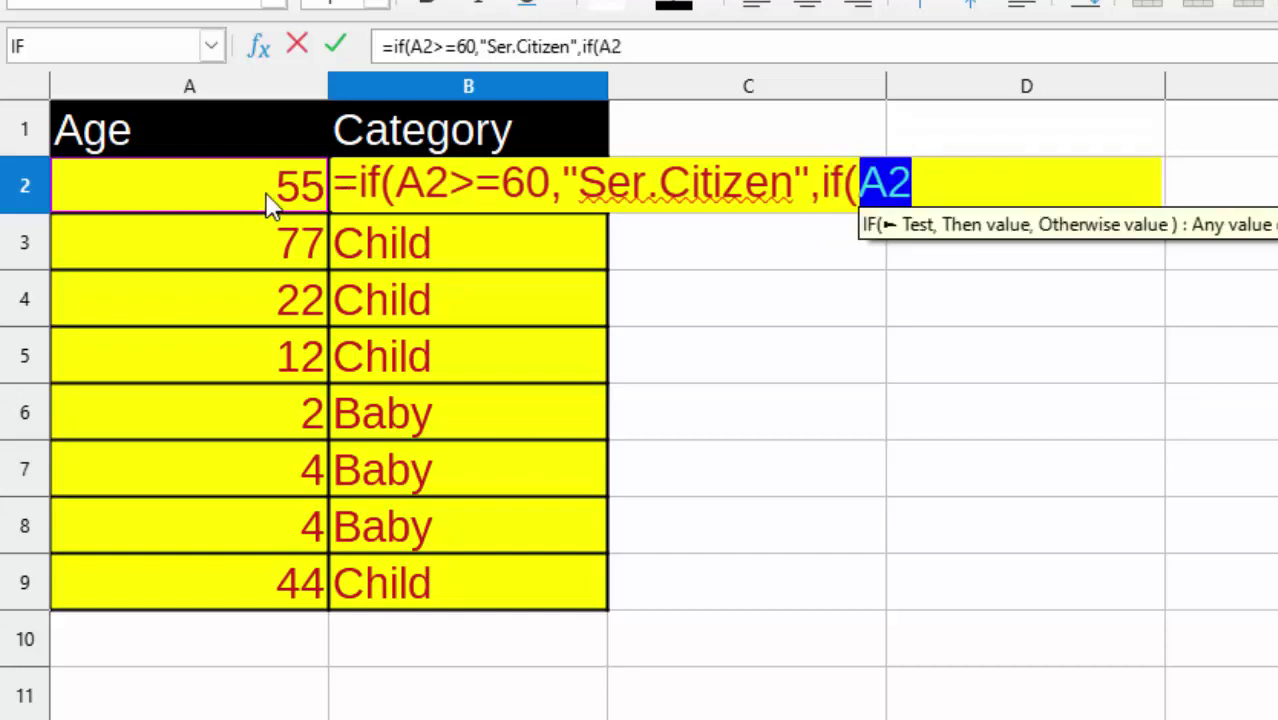
type(">=")
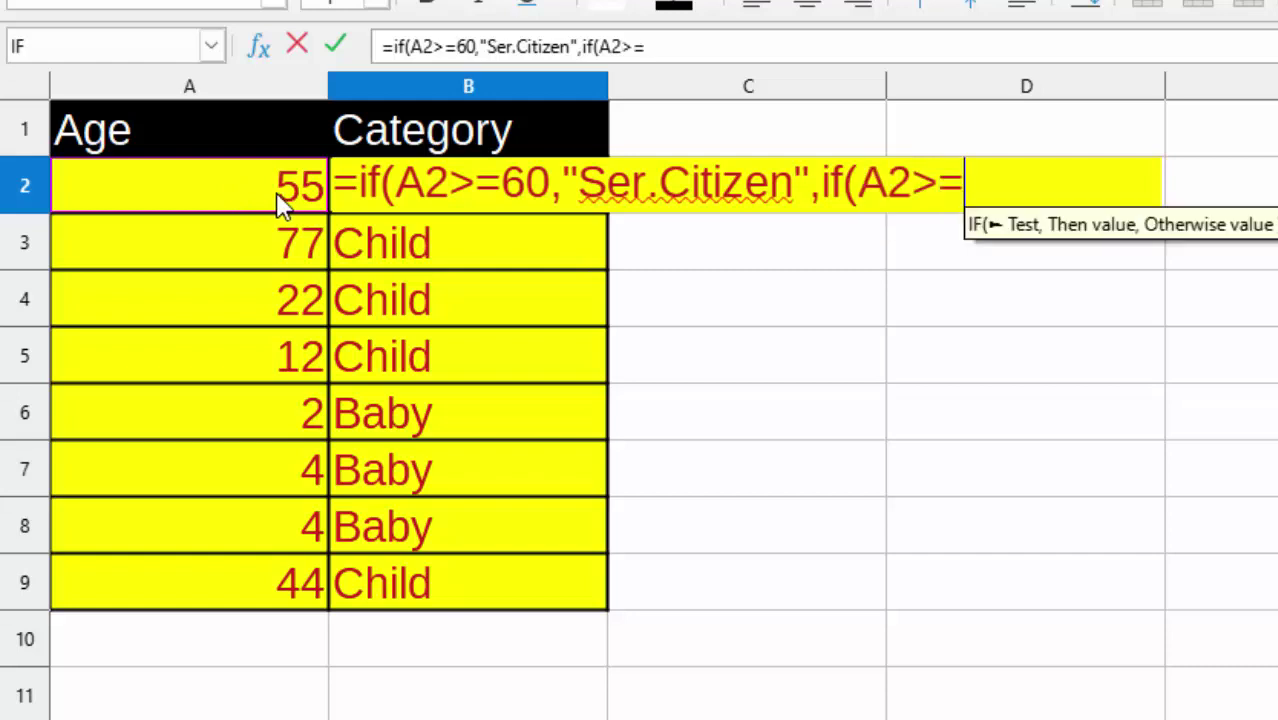
key("BackSpace")
type("-")
key("BackSpace")
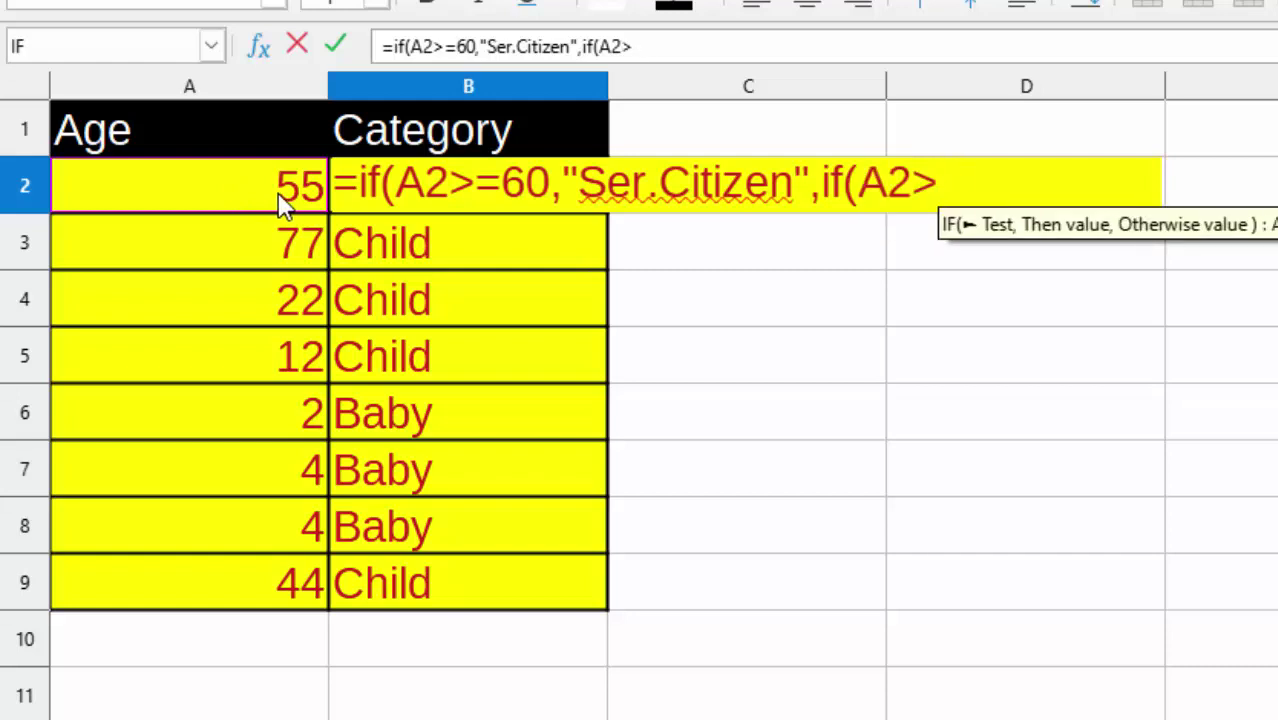
type("=")
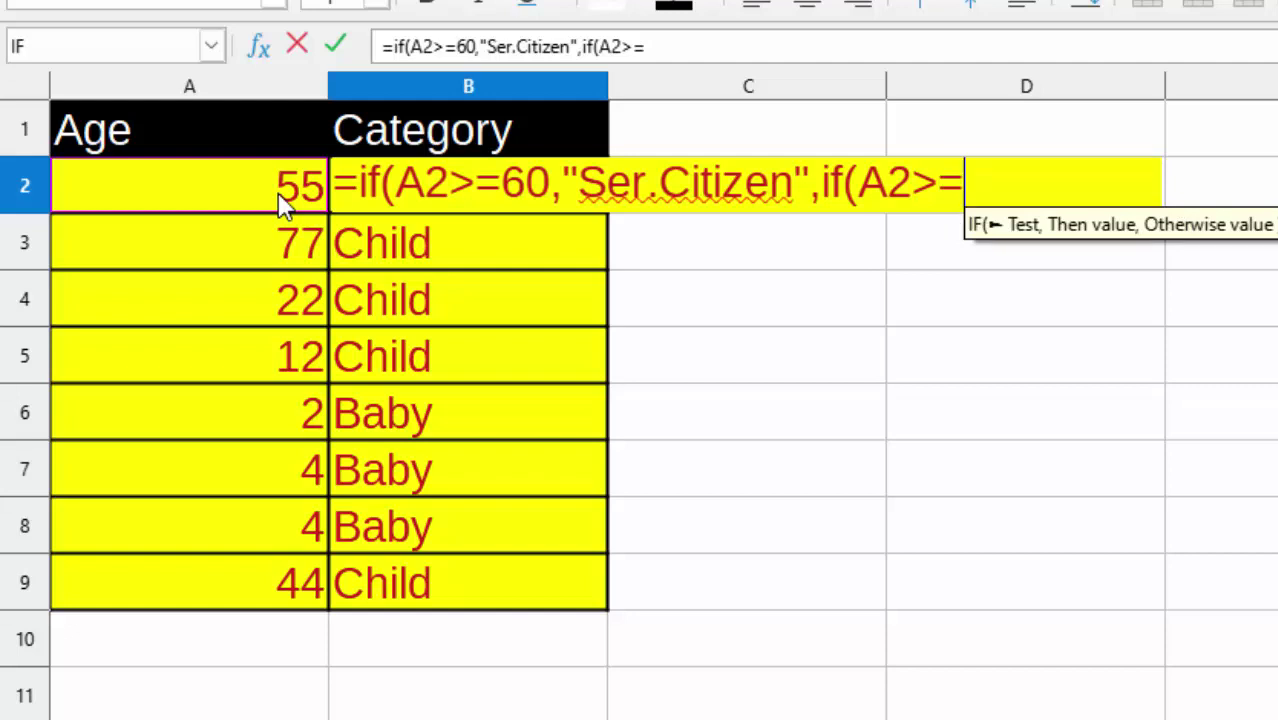
type("18")
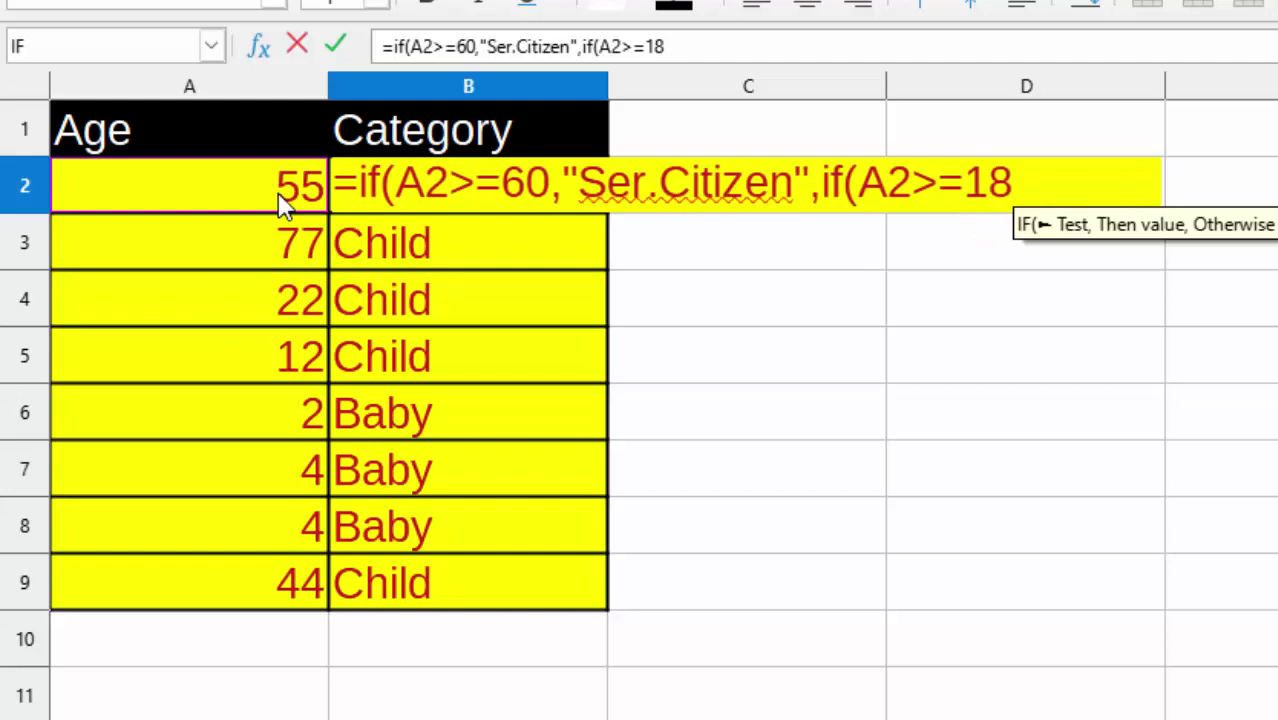
type(",\"")
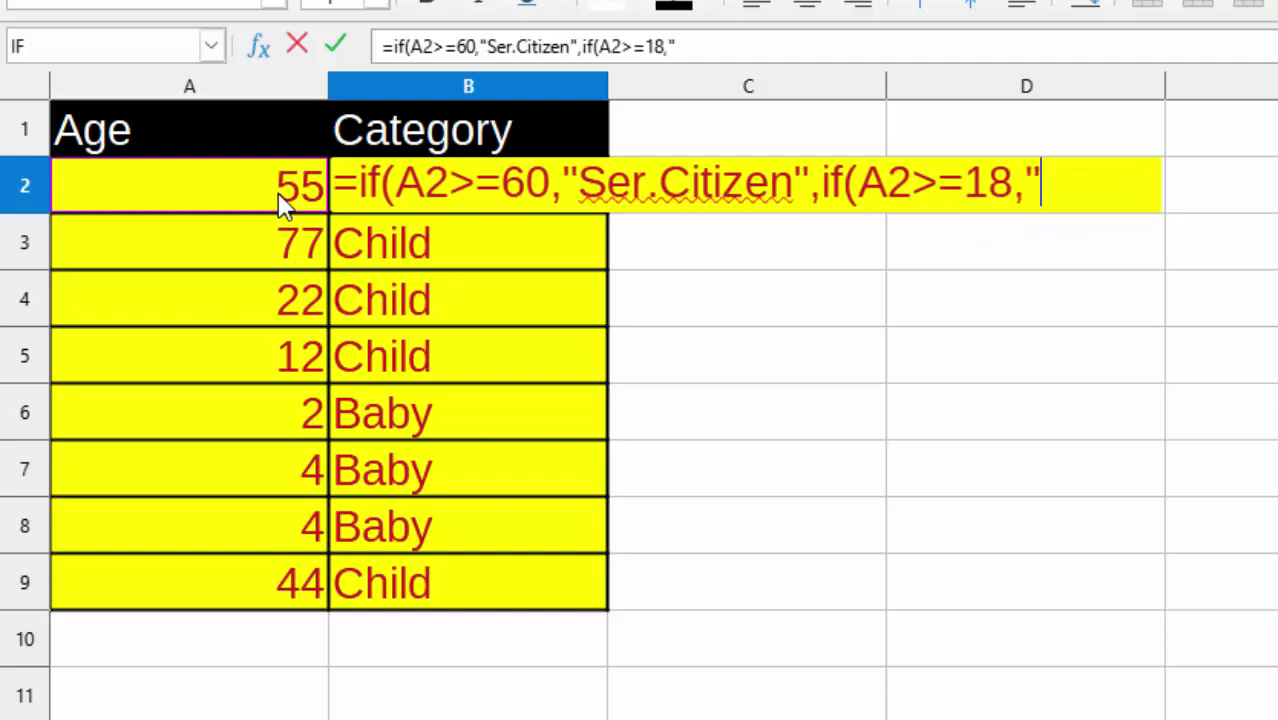
type("Ad")
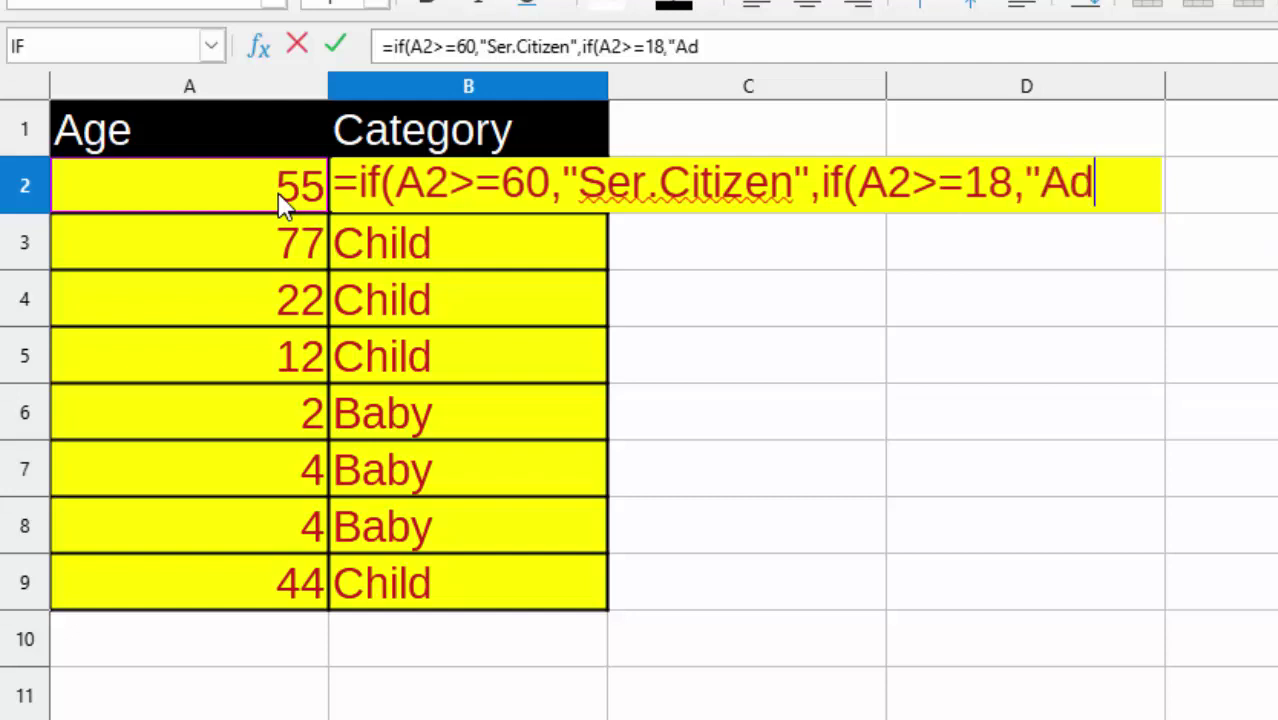
type("ult\",")
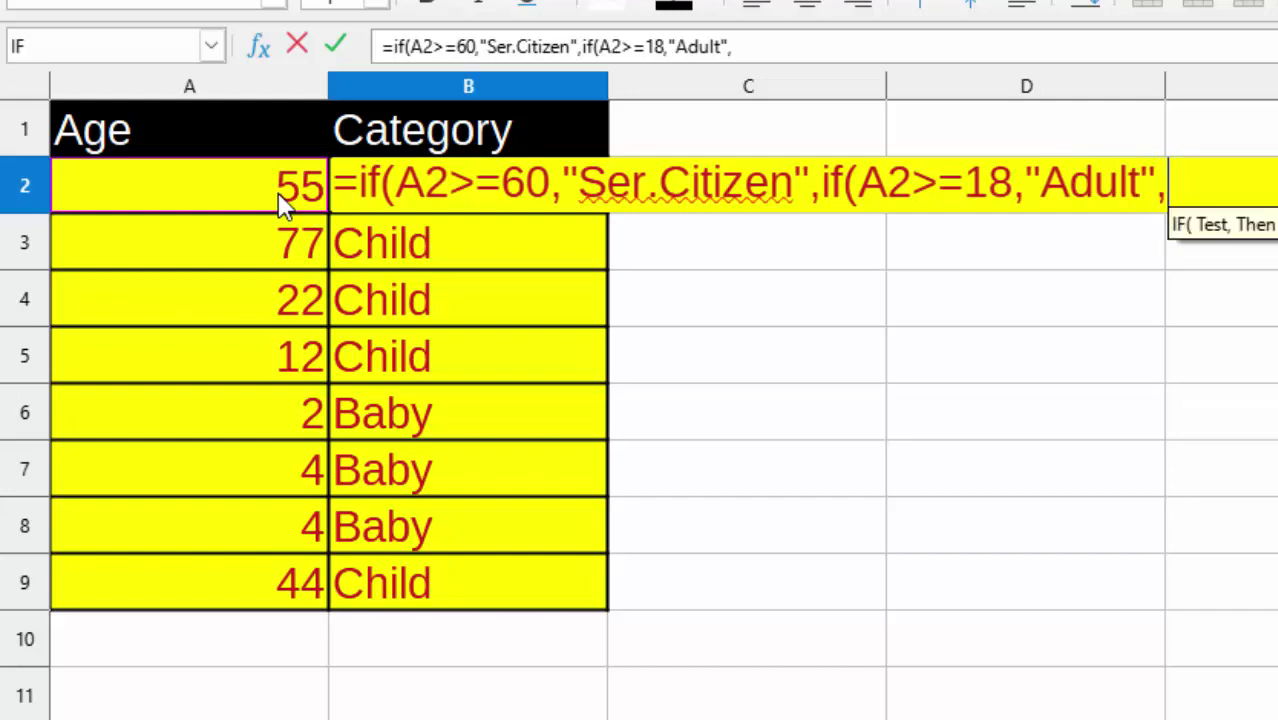
type("if")
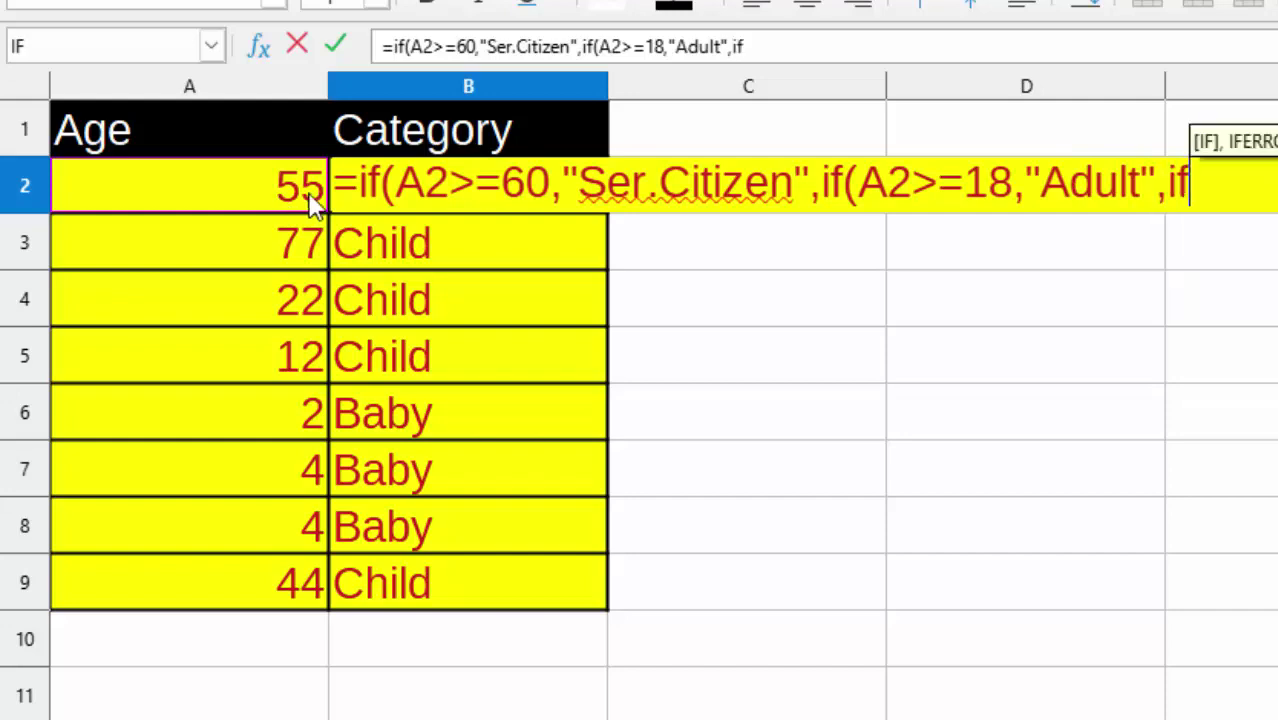
type("(")
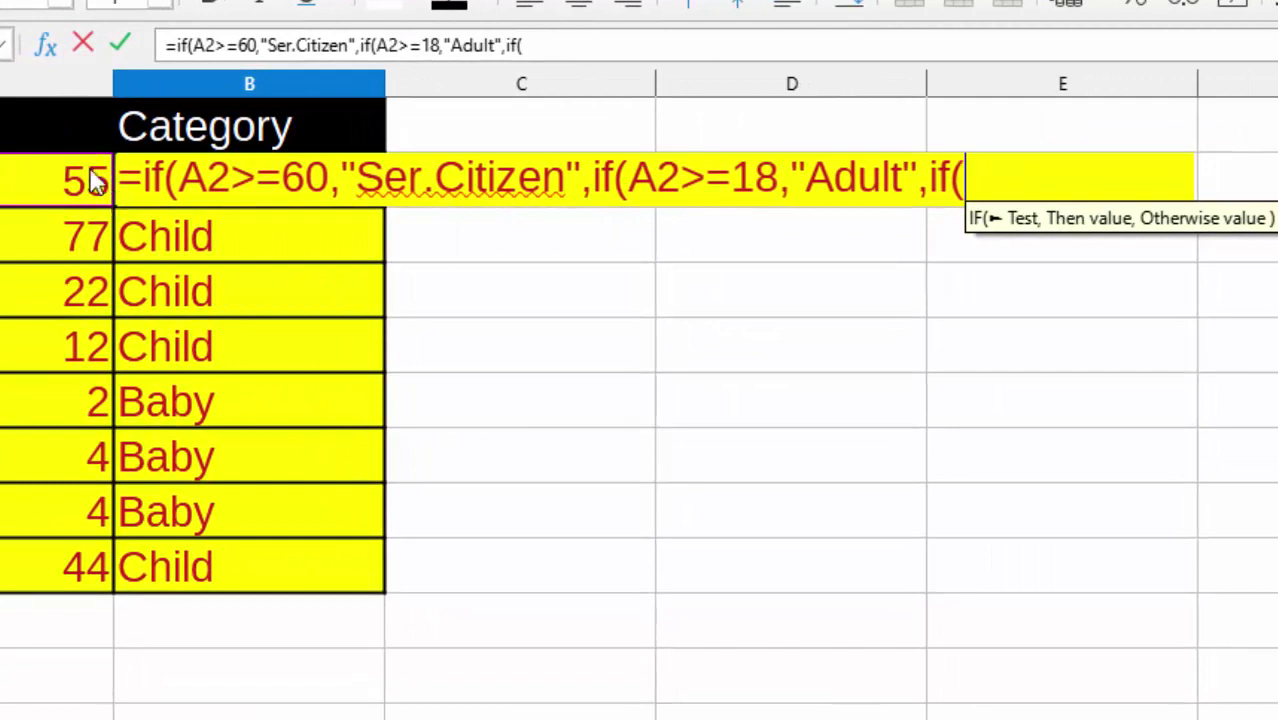
Finish the third IF with A2>=5 giving "Child", else "Baby", and enter the formula
left_click(97, 175)
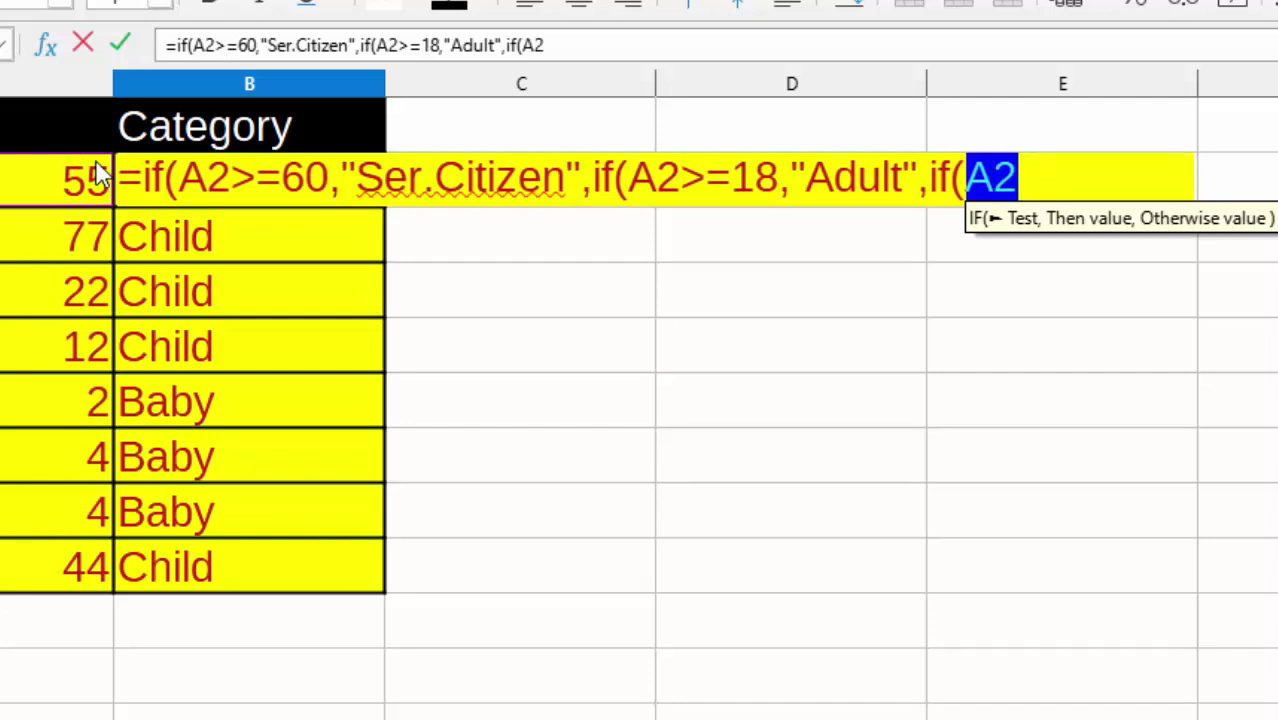
type(">=")
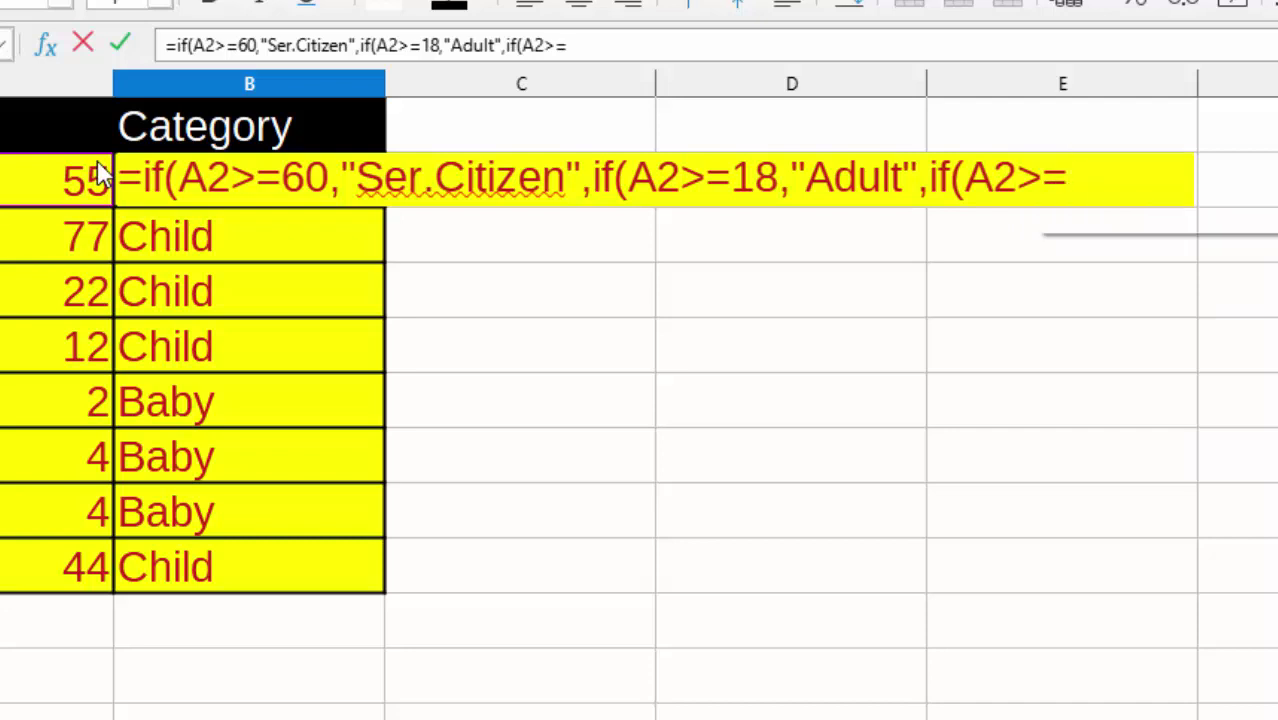
type("18,")
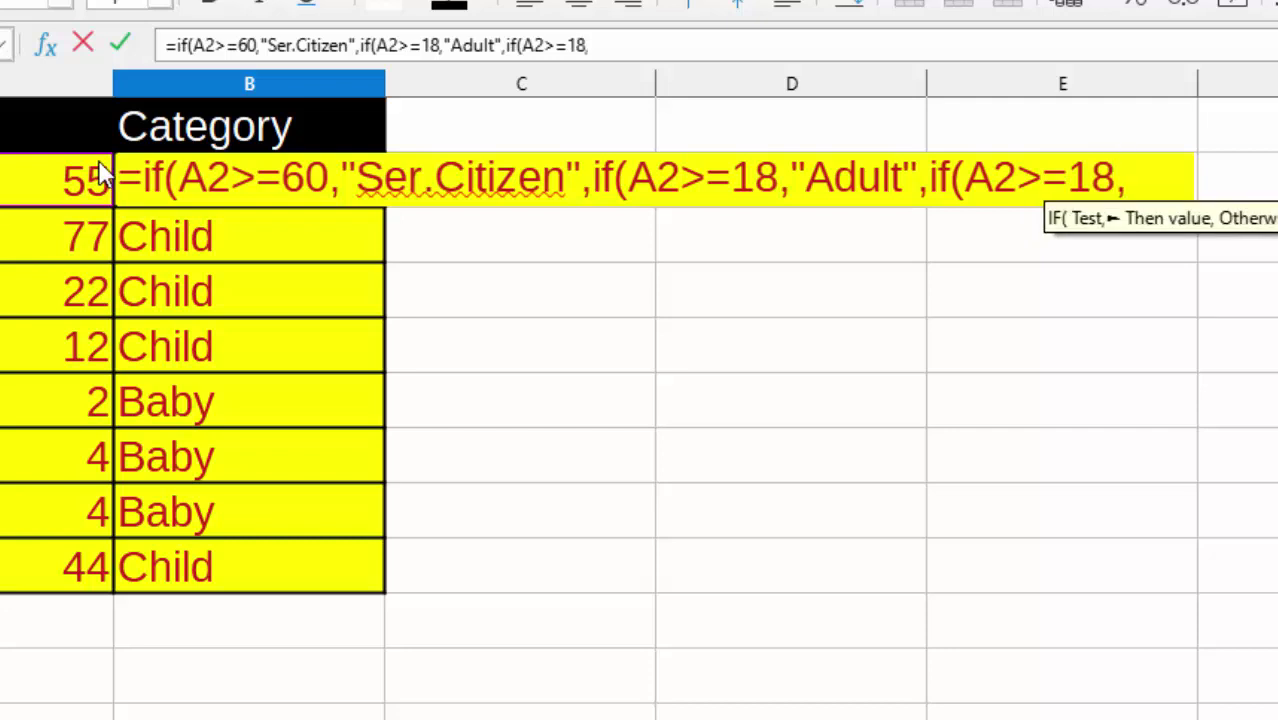
key("BackSpace")
key("BackSpace")
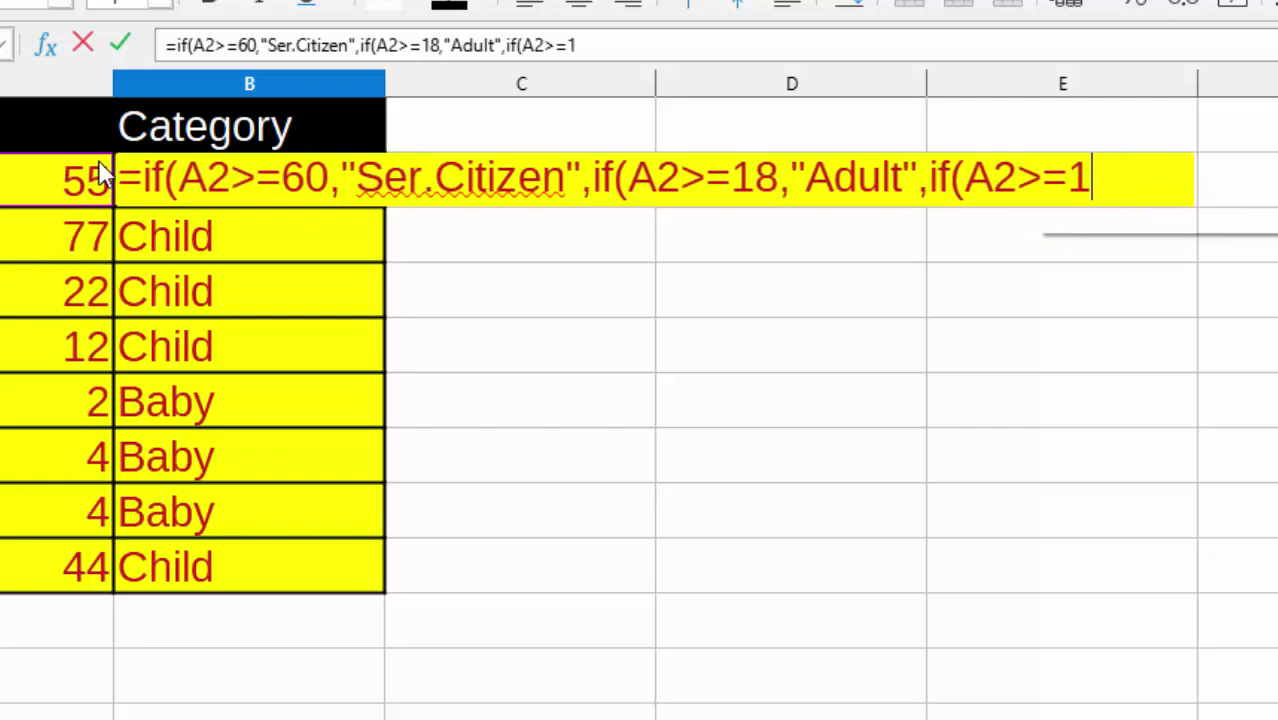
key("BackSpace")
key("BackSpace")
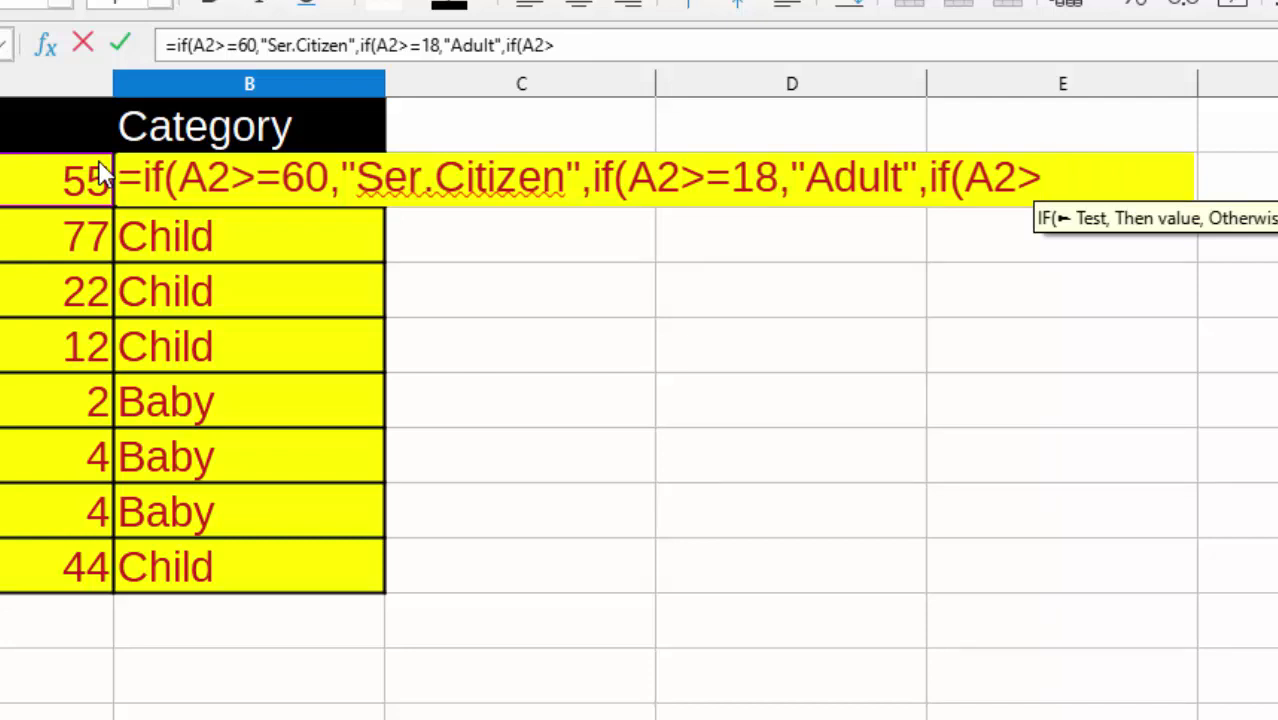
type("=")
type("5")
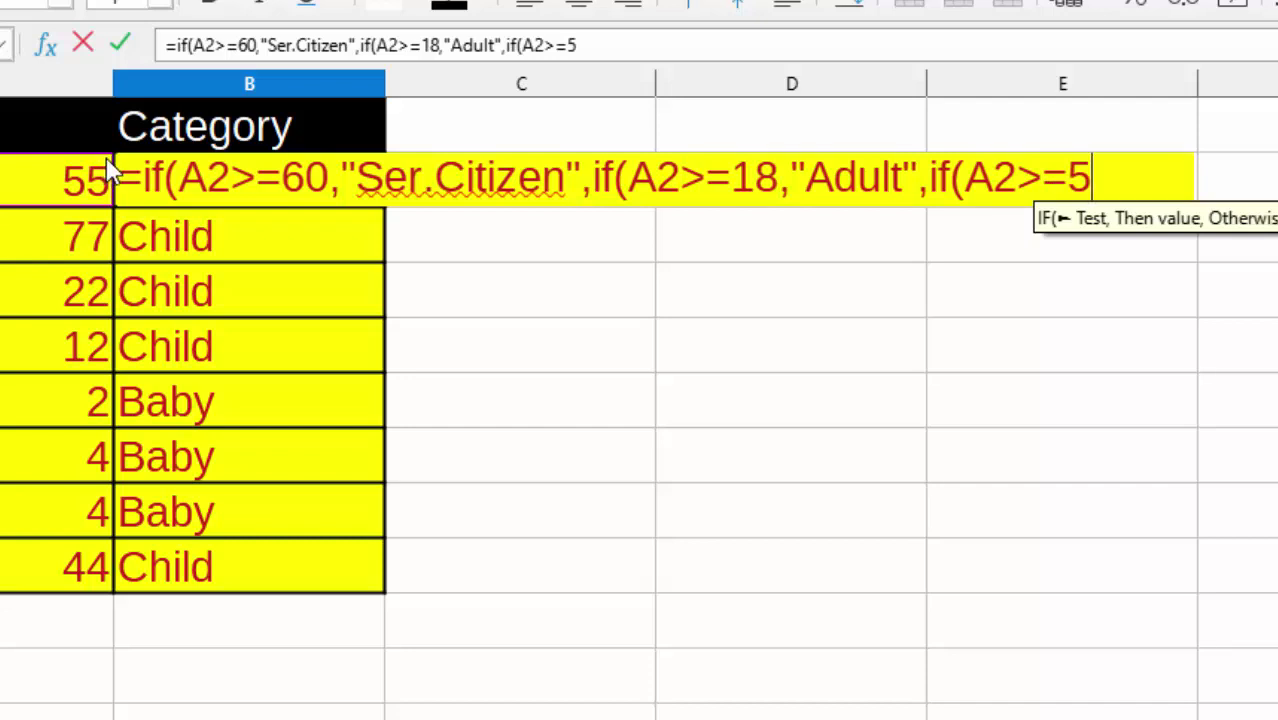
type(",\"")
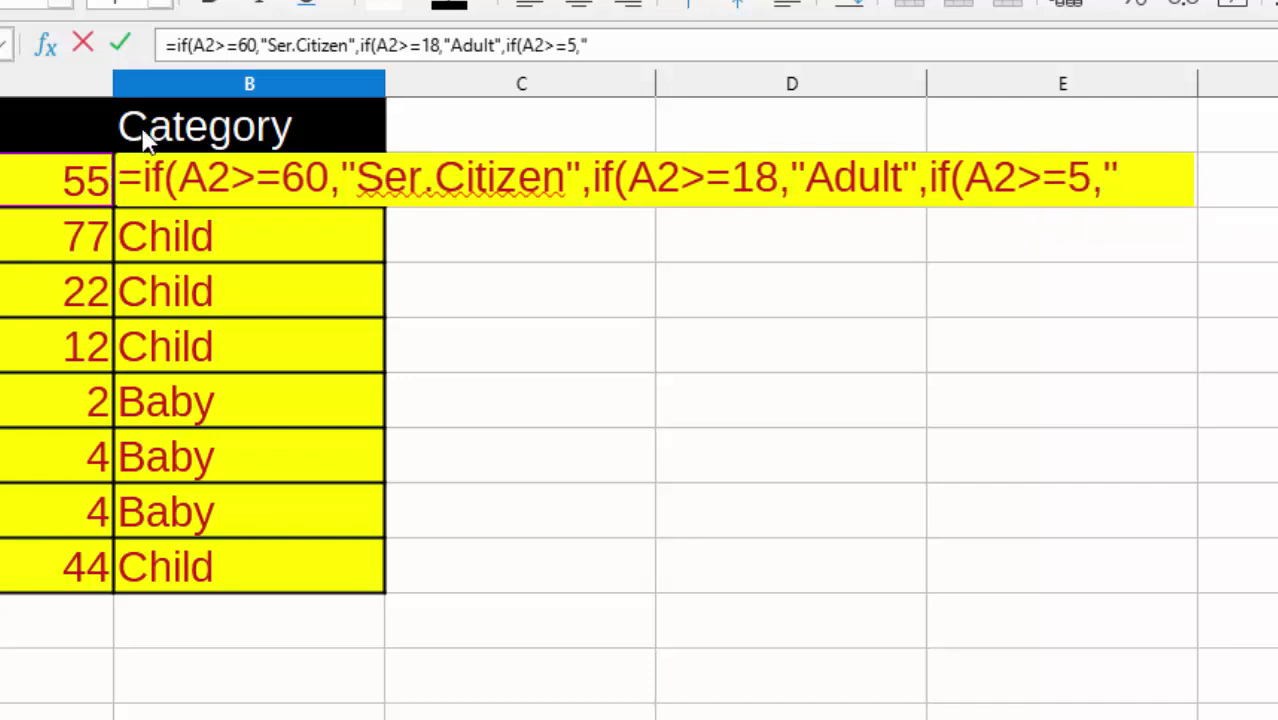
type("Child\"")
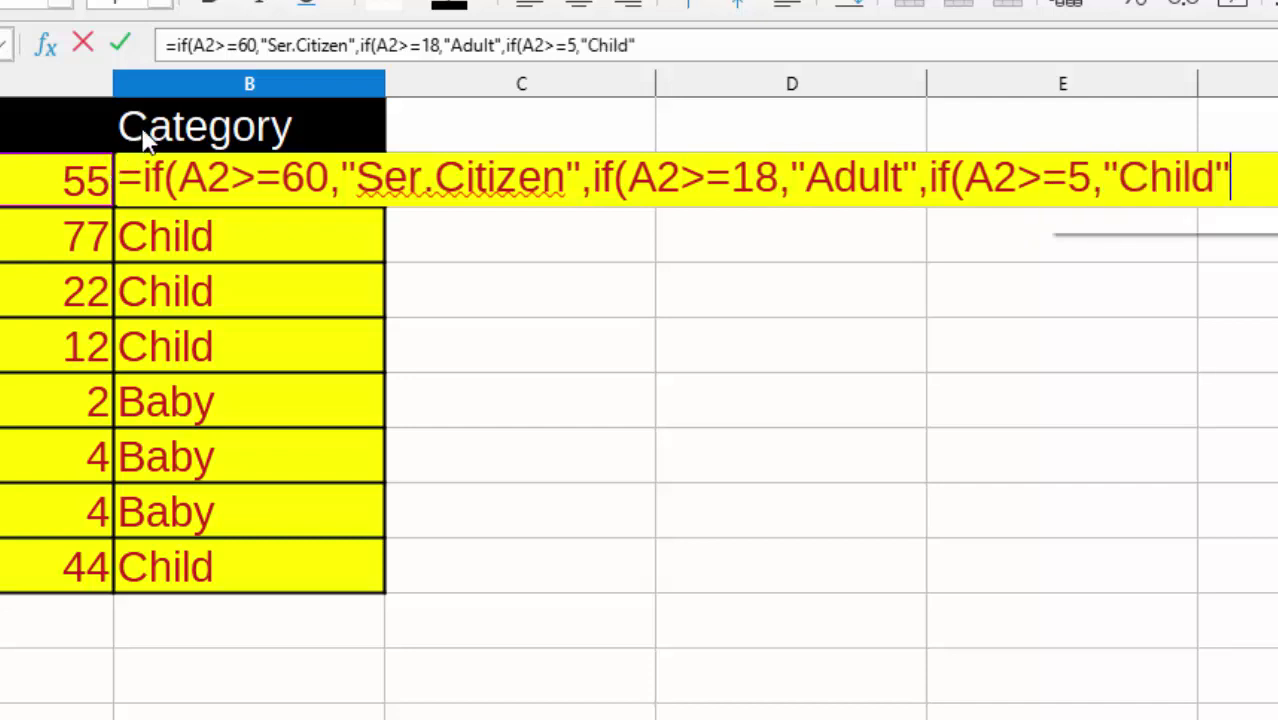
type(",\"")
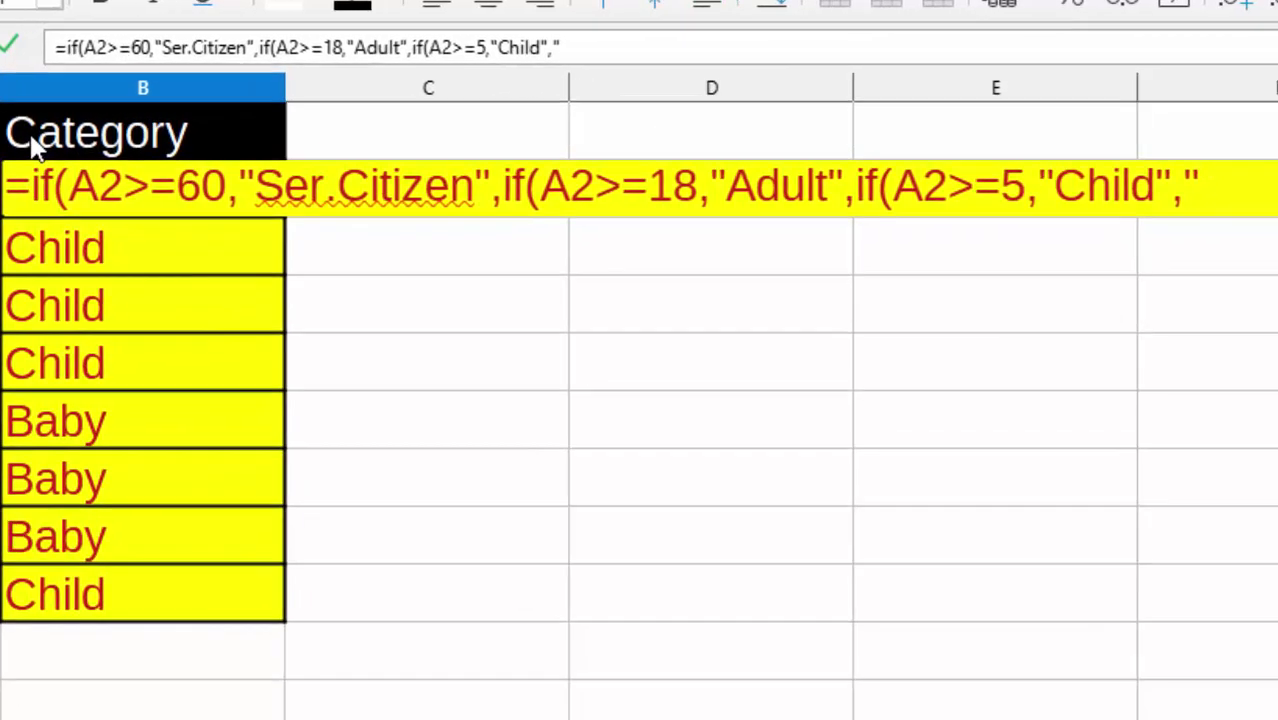
type("Ba")
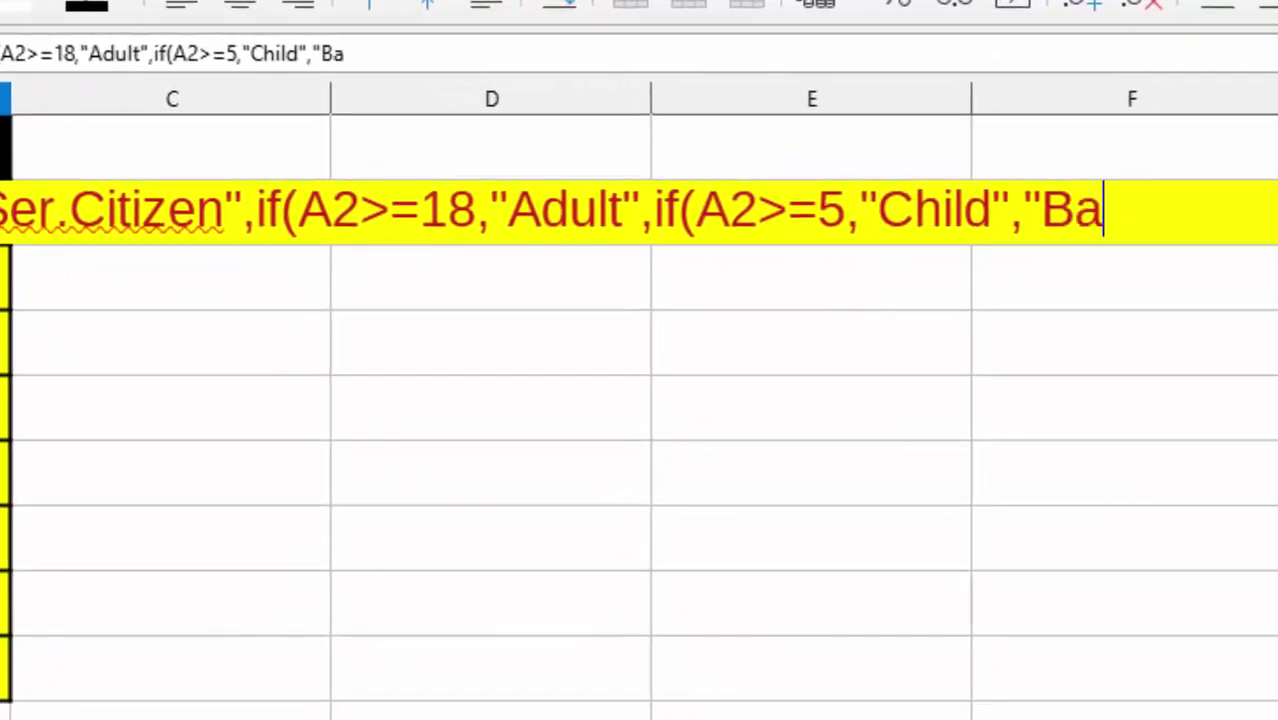
type("by\"")
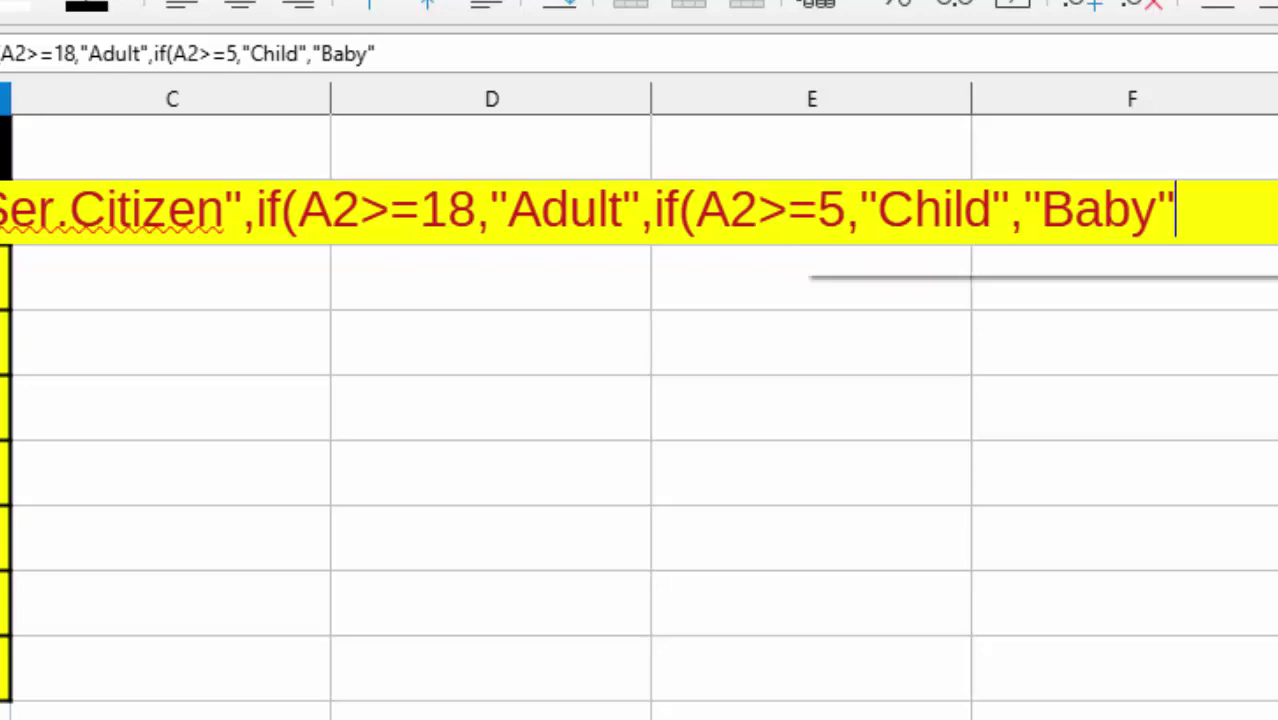
type(")))")
key("Return")
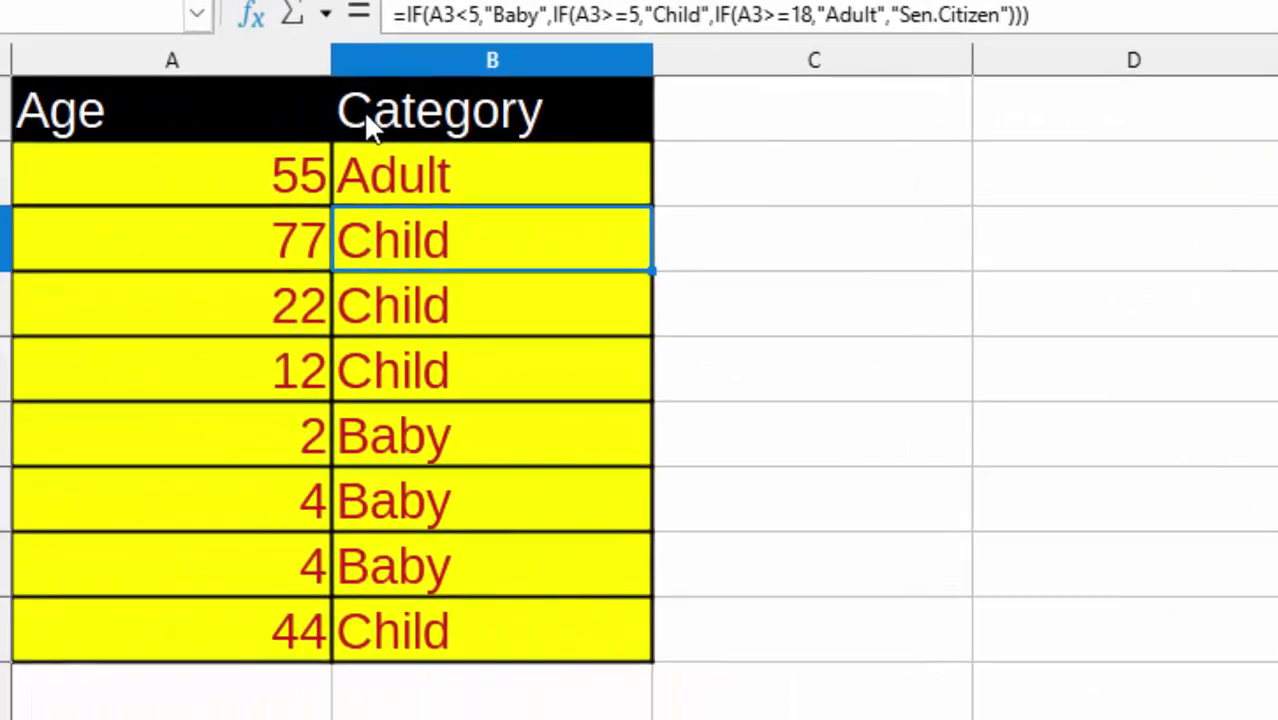
Fill B2's formula down to B9, labelling 77 Ser.Citizen, 22 and 44 Adult, 12 Child
left_click(583, 168)
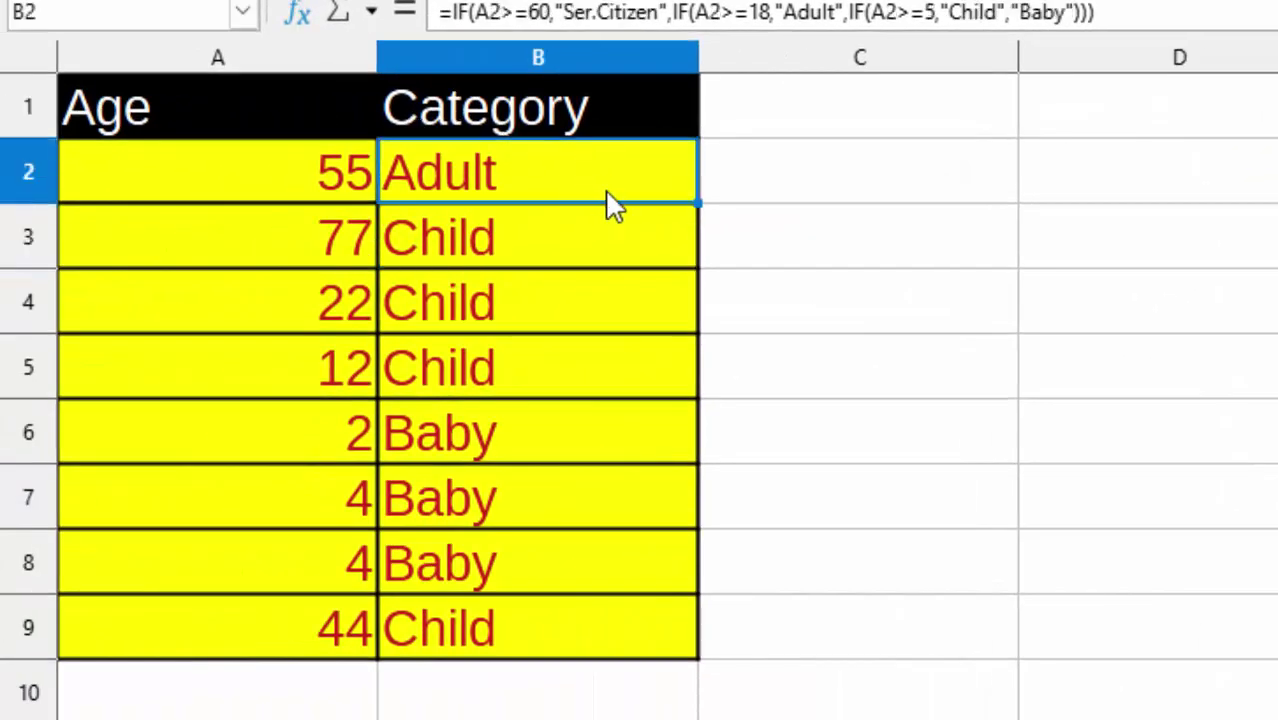
mouse_move(697, 203)
left_mouse_down()
mouse_move(755, 378)
mouse_move(736, 665)
left_mouse_up()
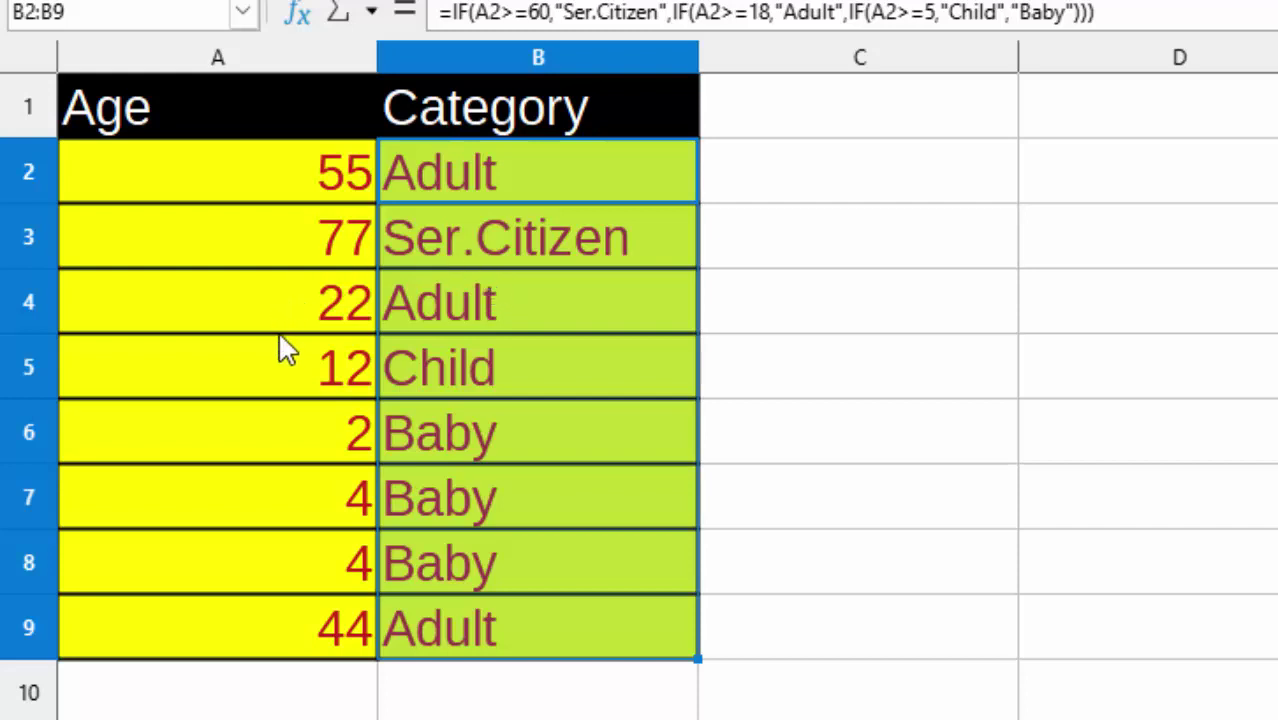
Clear A6 and try entering 60, which the validity rule rejects
left_click(322, 430)
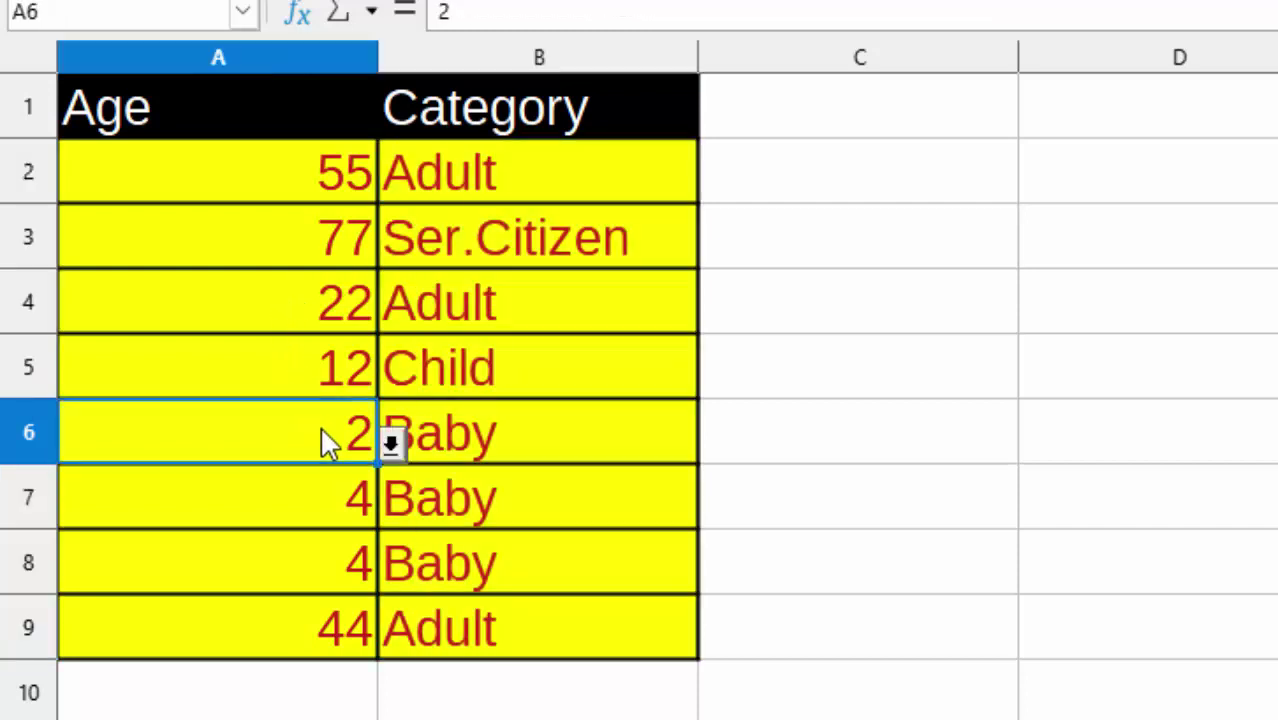
key("BackSpace")
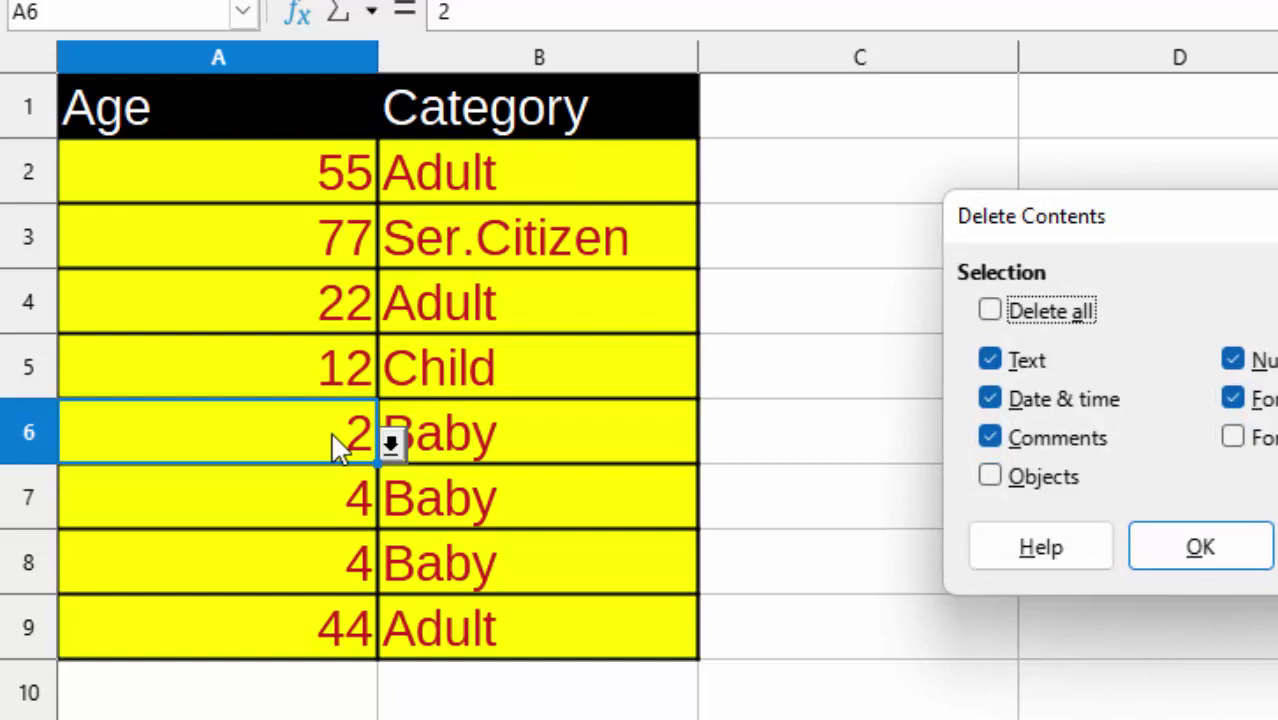
left_click(1199, 548)
type("60")
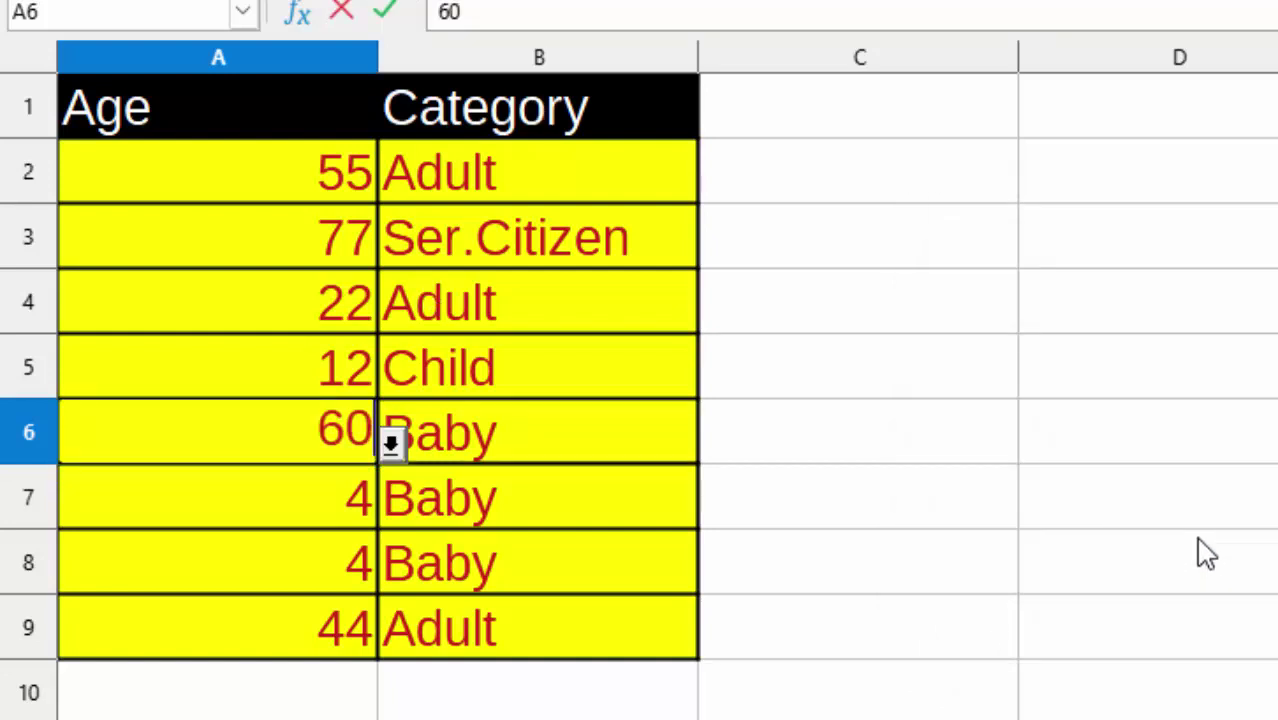
key("Return")
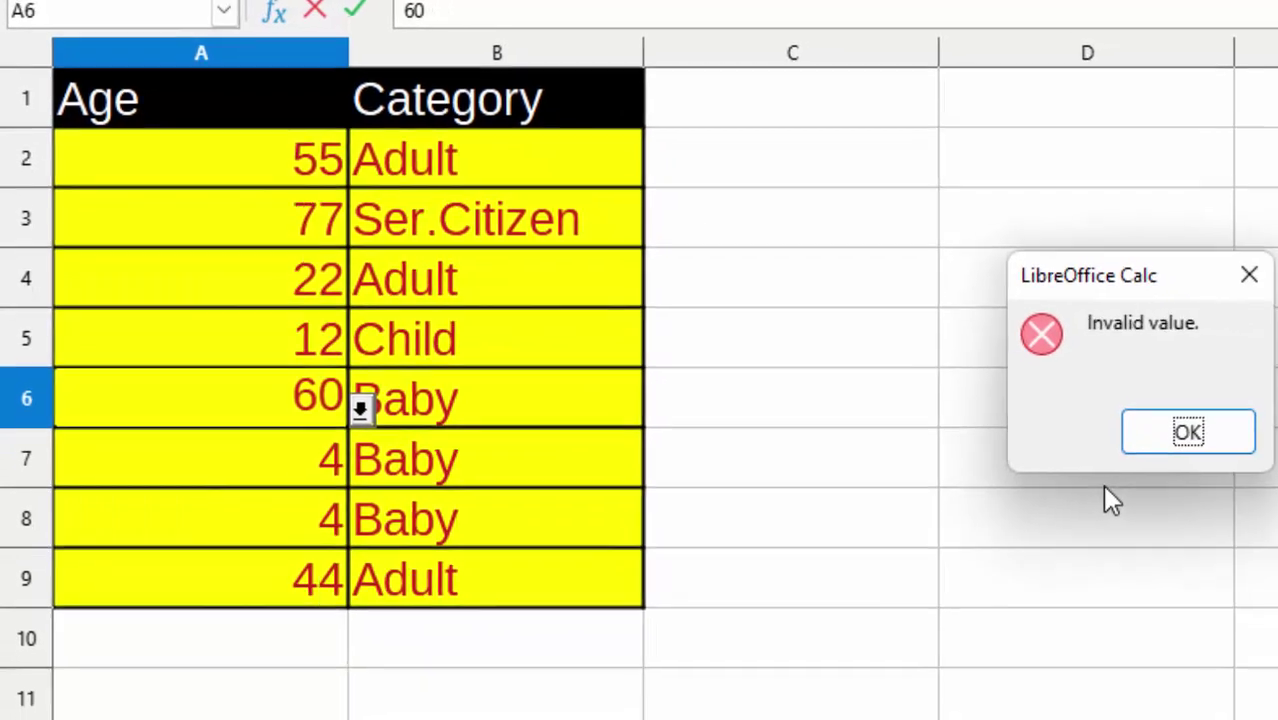
left_click(1133, 418)
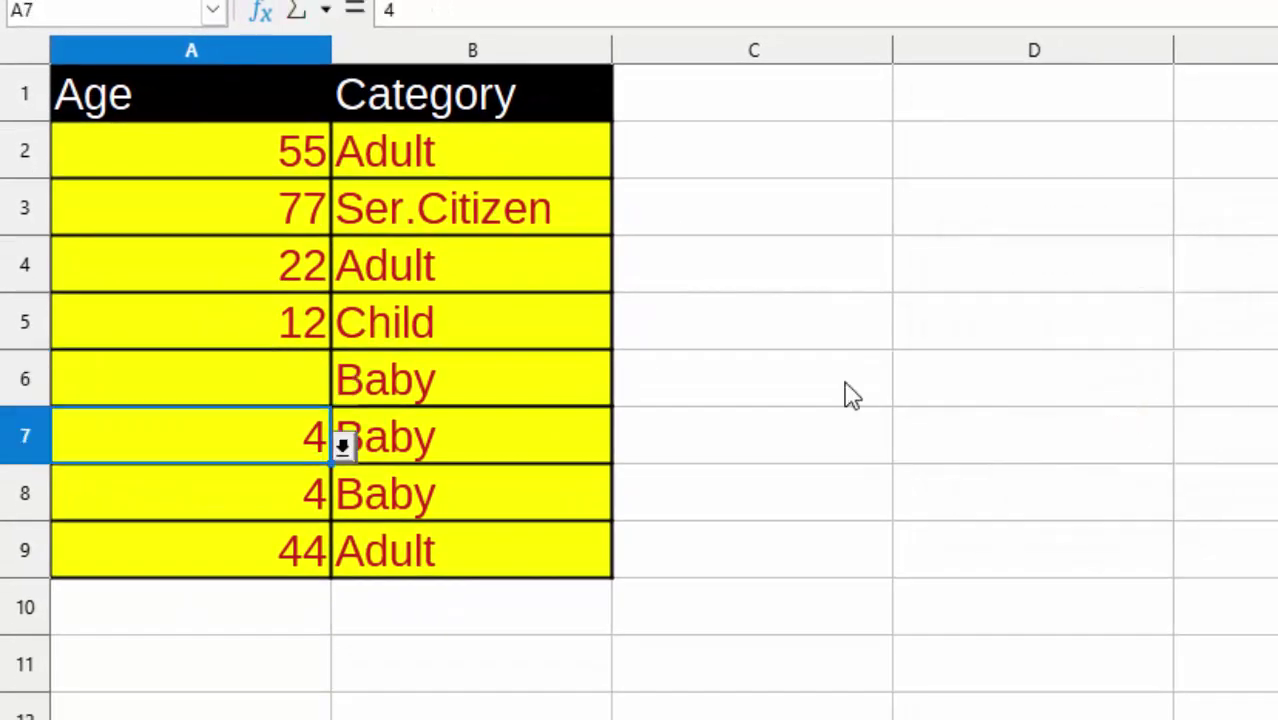
Choose 77 from A6's allowed-values dropdown so B6 shows Ser.Citizen
left_click(276, 387)
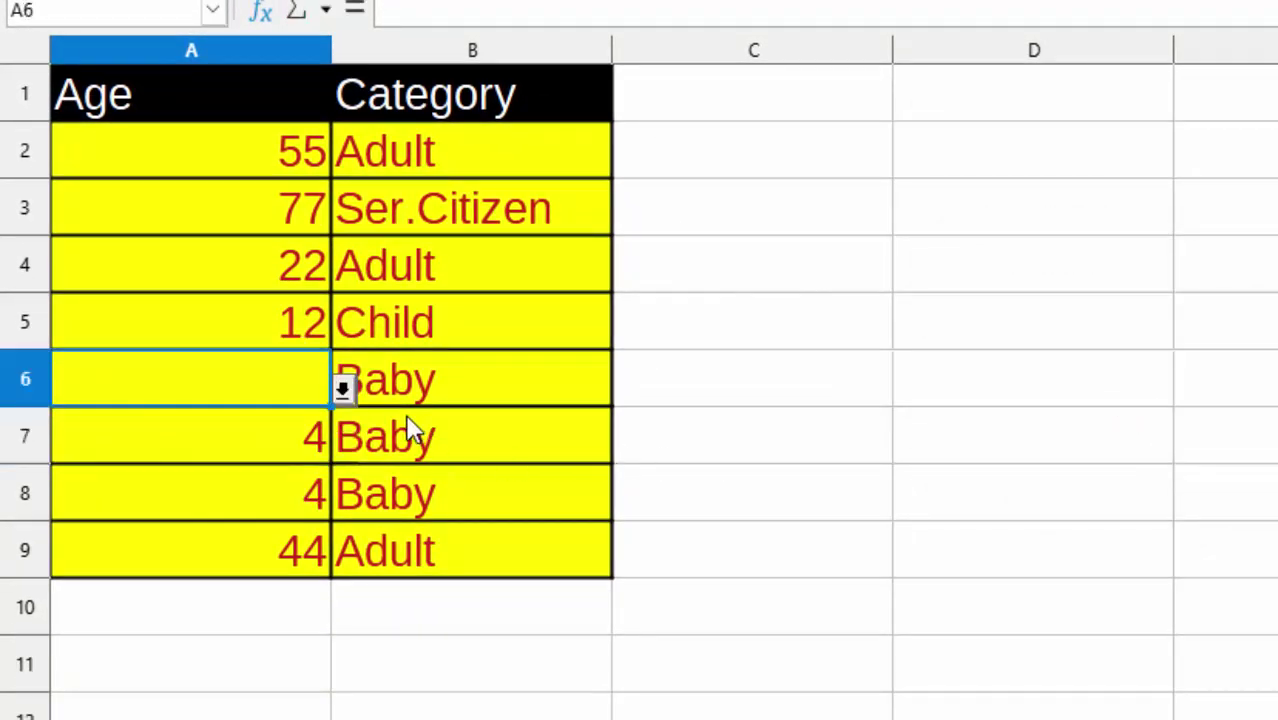
left_click(342, 390)
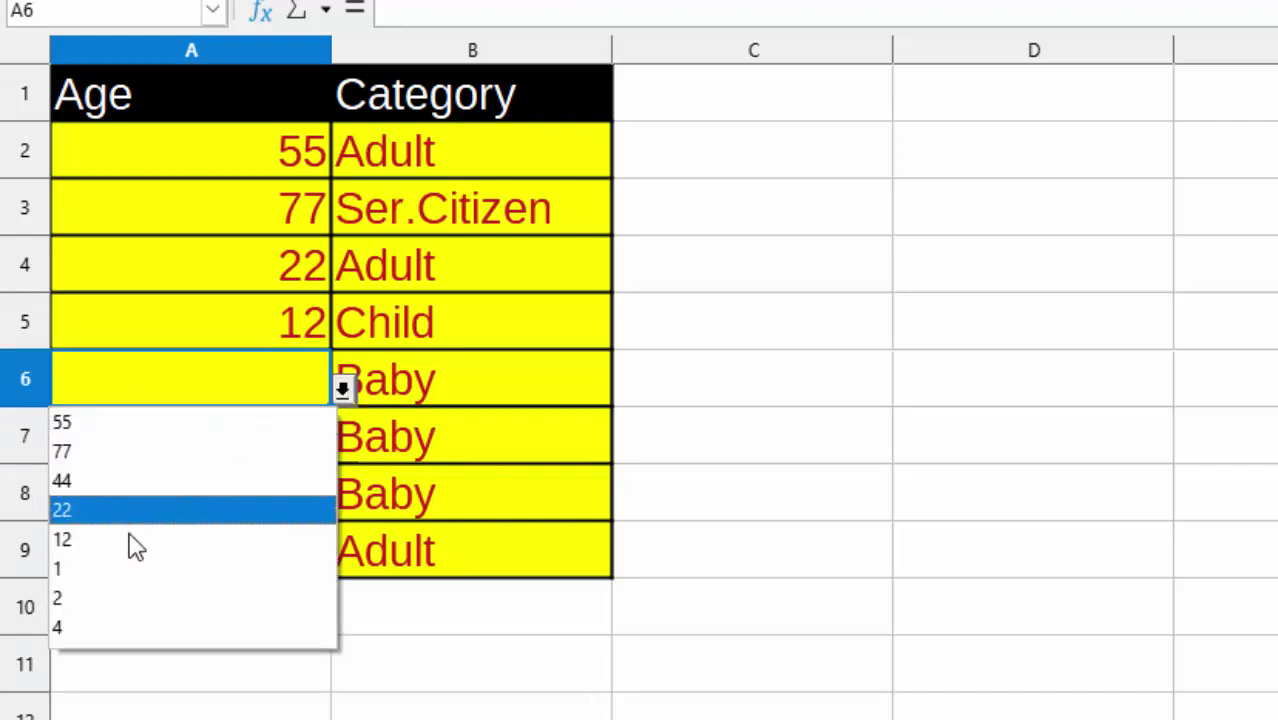
left_click(84, 458)
left_click(622, 484)
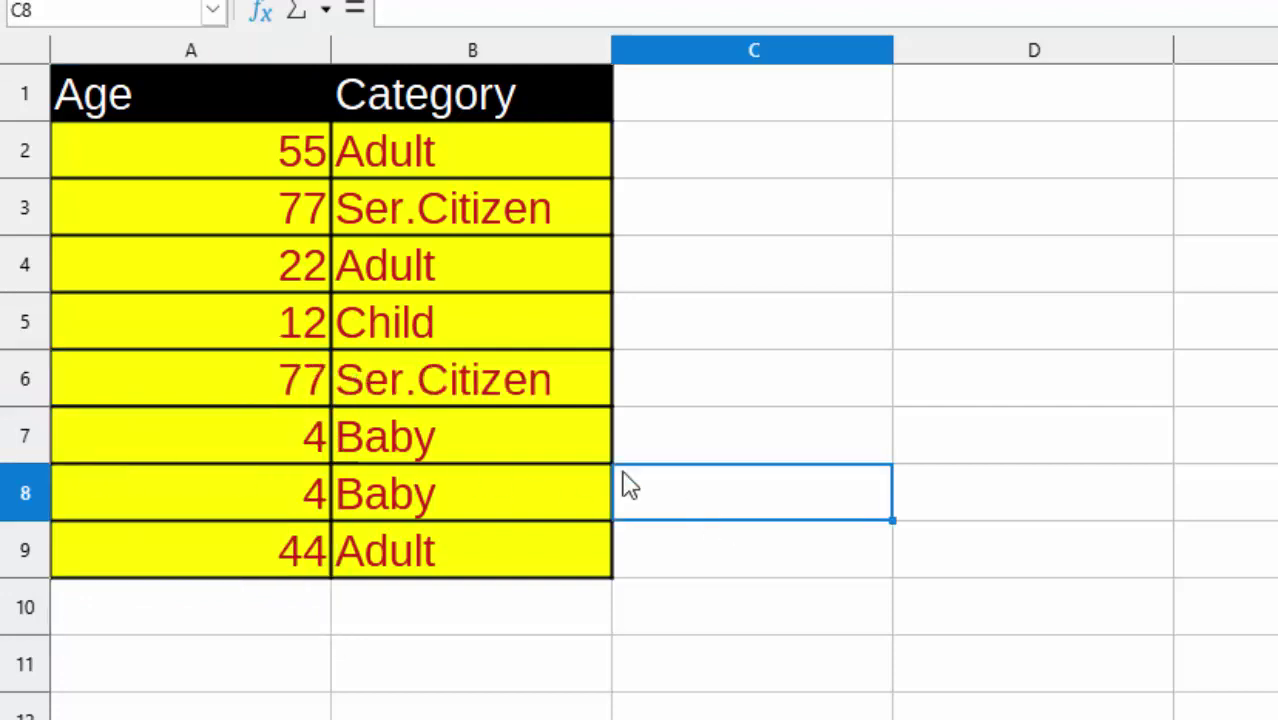